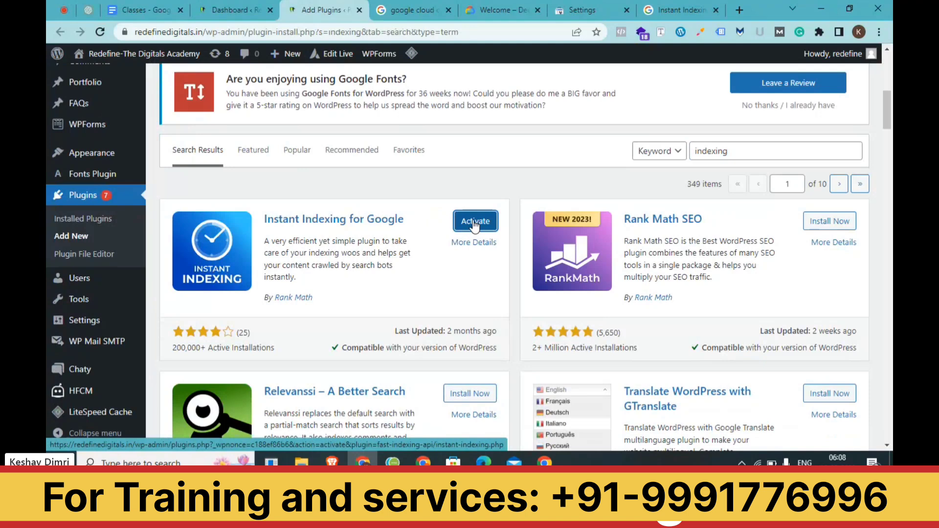
# Activate the Instant Indexing for Google plugin and open its settings from the installed plugins list.
pyautogui.click(475, 224)
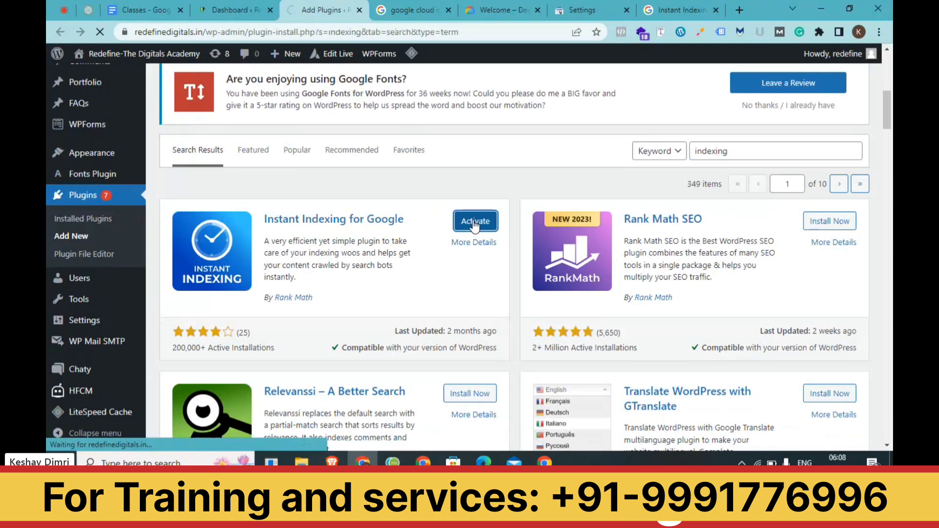
pyautogui.moveTo(334, 306); pyautogui.dragTo(293, 263)
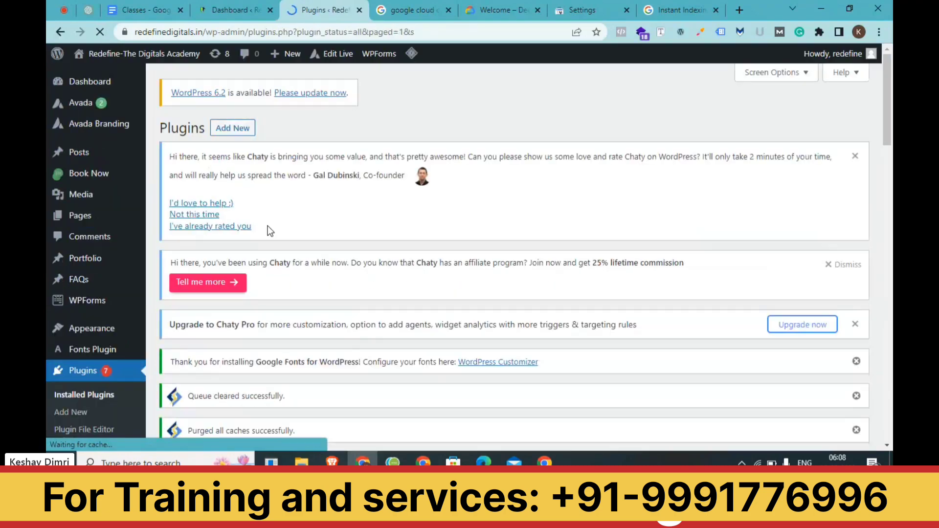
pyautogui.scroll(-3, 270, 230)
pyautogui.scroll(-3, 269, 231)
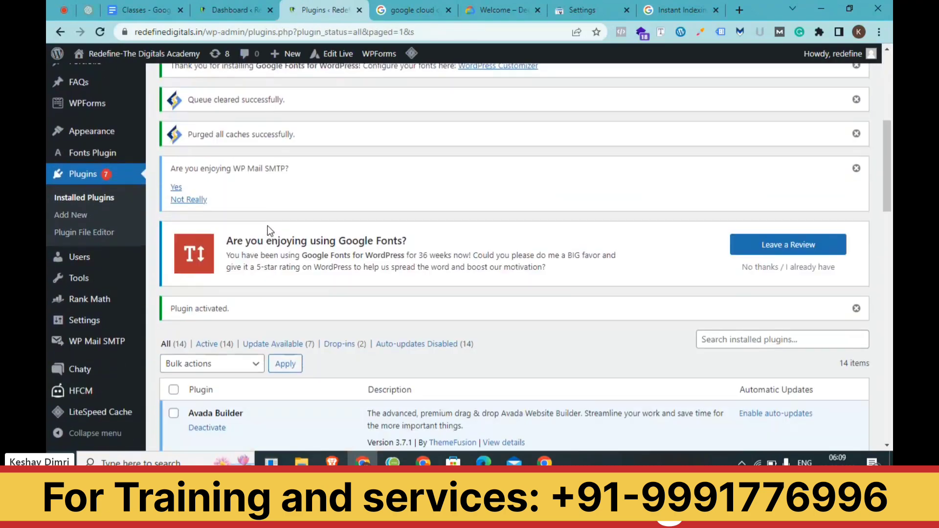
pyautogui.scroll(-5, 269, 230)
pyautogui.scroll(5, 269, 230)
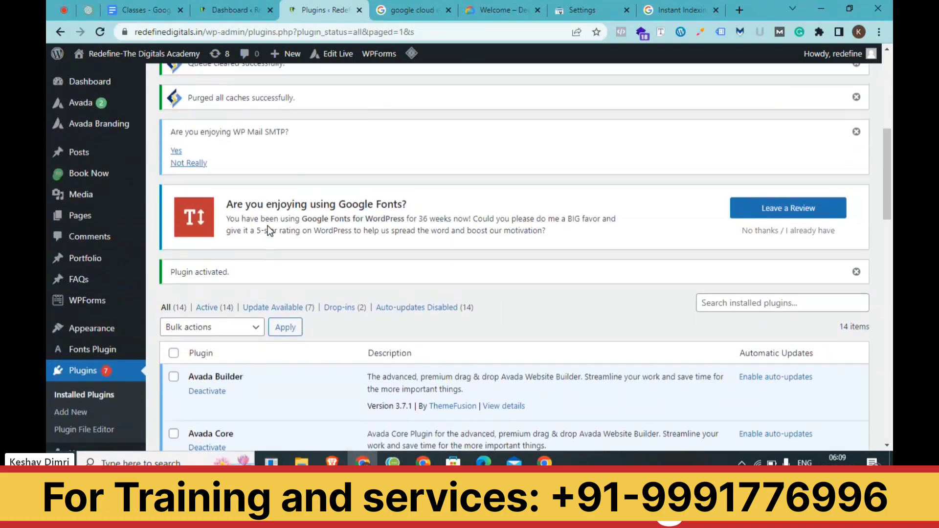
pyautogui.scroll(-10, 268, 230)
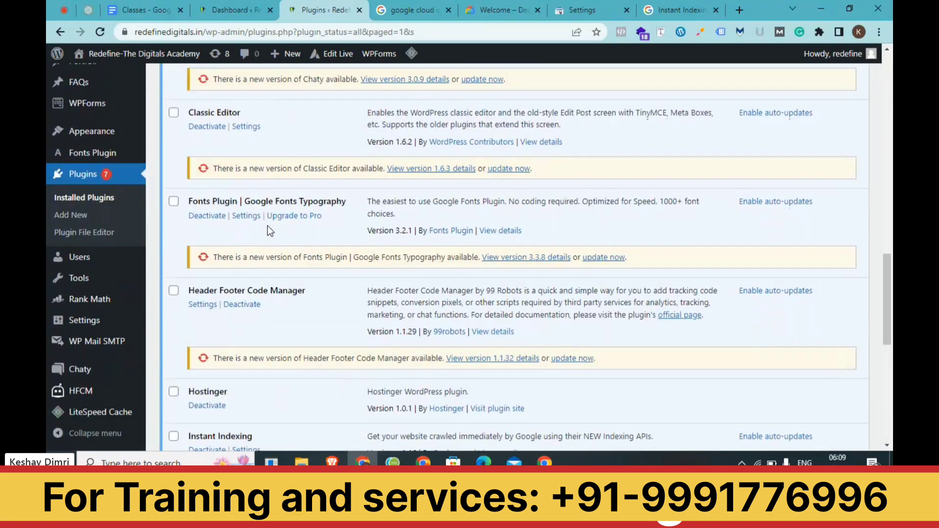
pyautogui.scroll(-3, 268, 230)
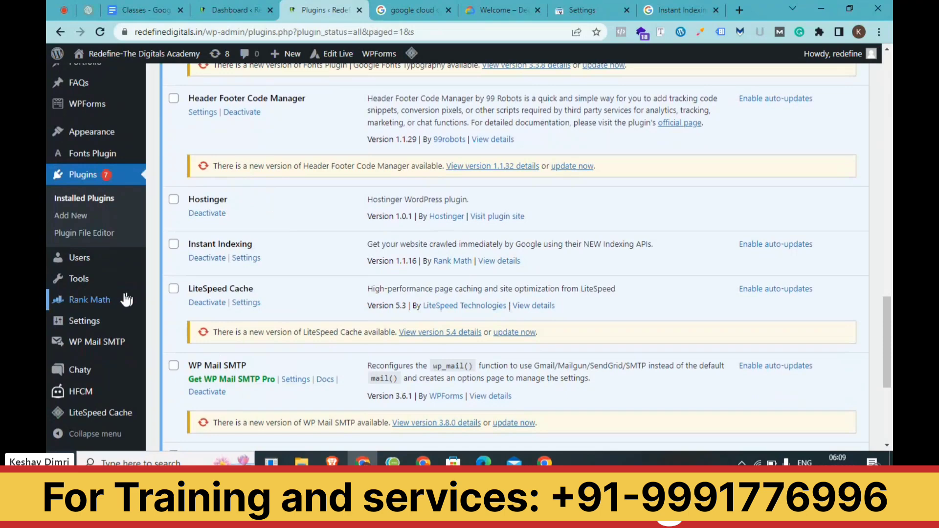
pyautogui.moveTo(112, 302)
pyautogui.scroll(-1, 259, 326)
pyautogui.scroll(-1, 259, 324)
pyautogui.click(252, 192)
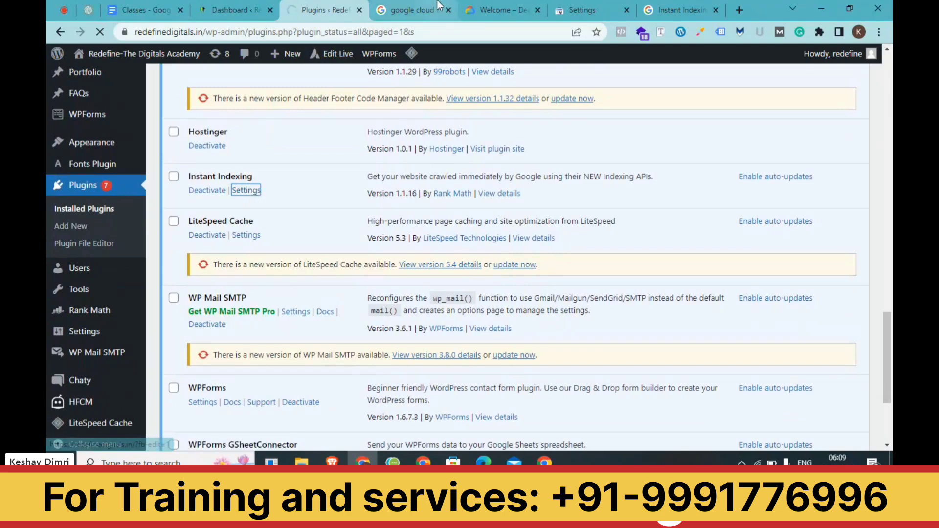
# Switch to the Google Cloud console and create a new project named Redefine.
pyautogui.hotkey('ctrl', 'Tab')
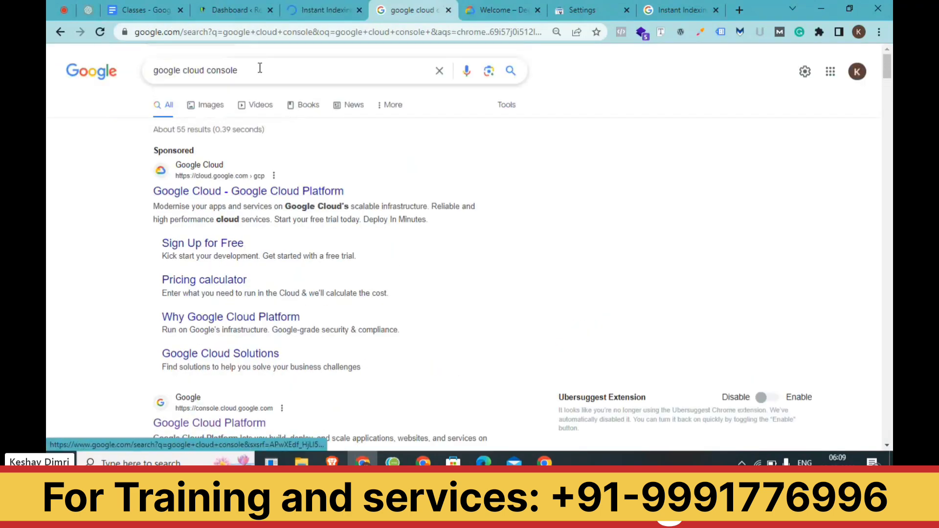
pyautogui.moveTo(258, 69); pyautogui.dragTo(148, 77)
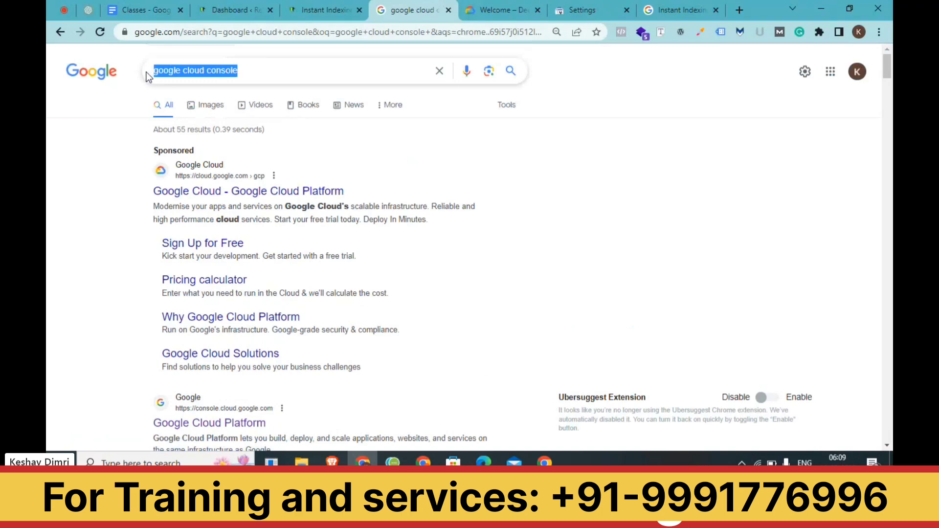
pyautogui.click(492, 6)
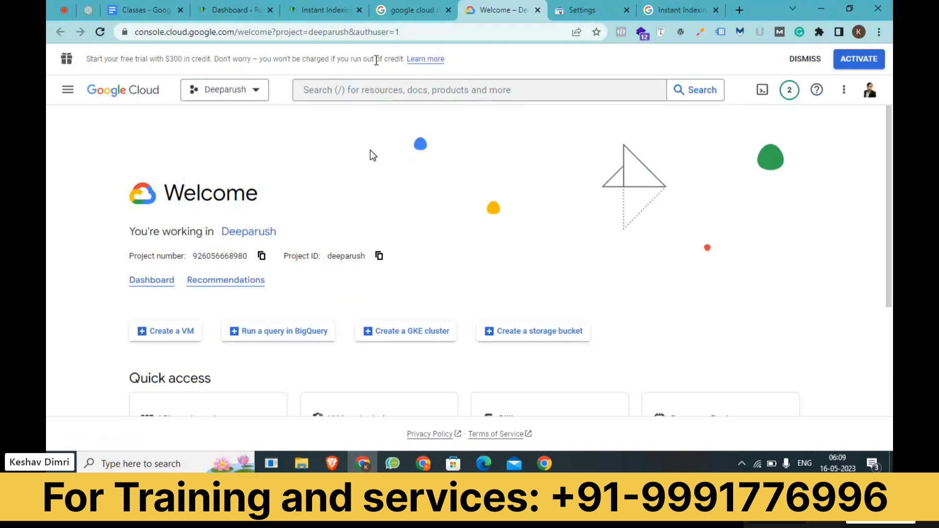
pyautogui.click(243, 92)
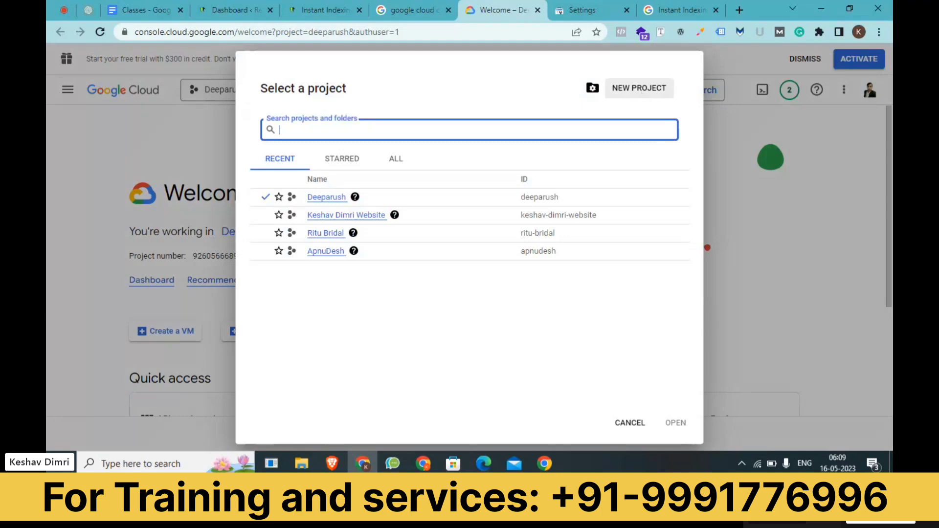
pyautogui.click(631, 91)
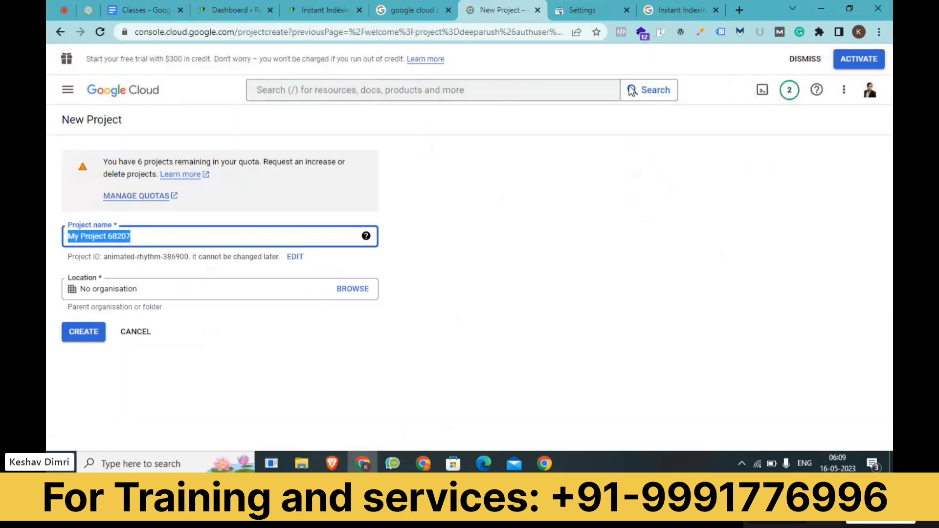
pyautogui.write('Redefine')
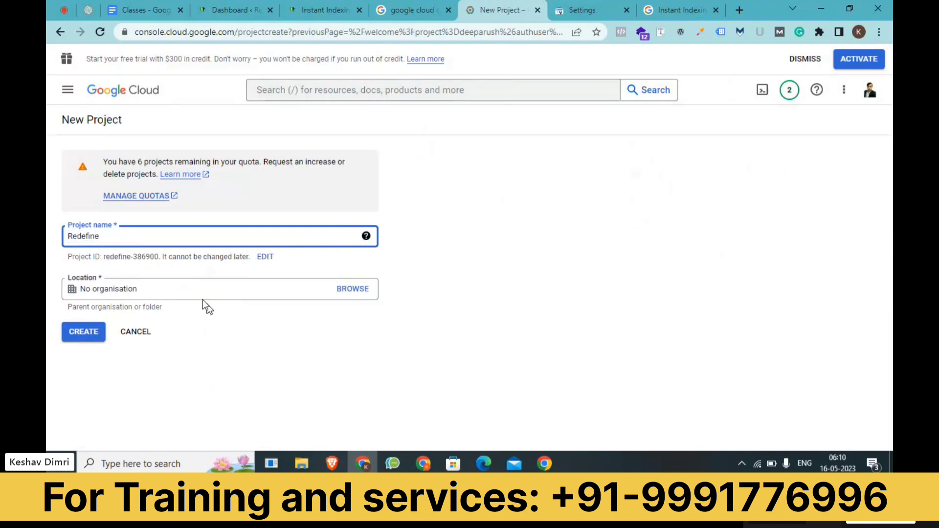
pyautogui.click(84, 334)
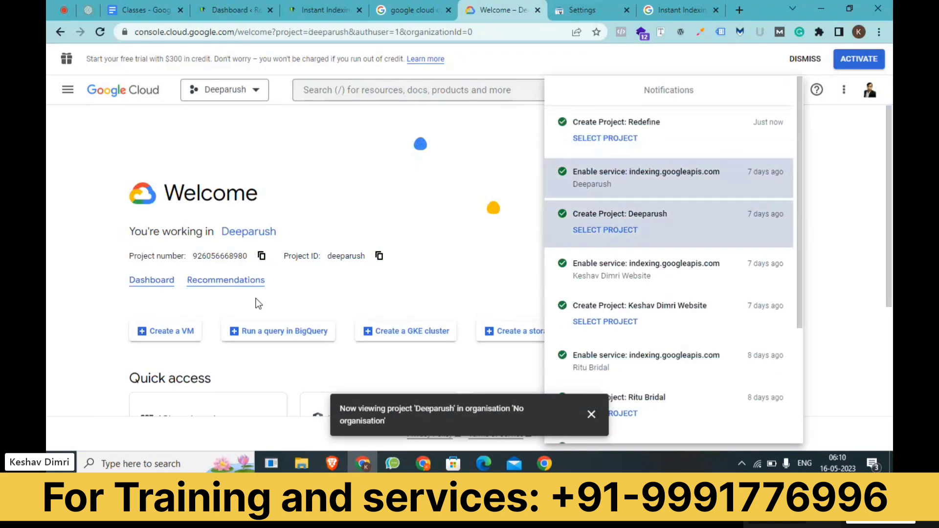
# Select the new Redefine project and open its IAM and admin service accounts page.
pyautogui.click(654, 124)
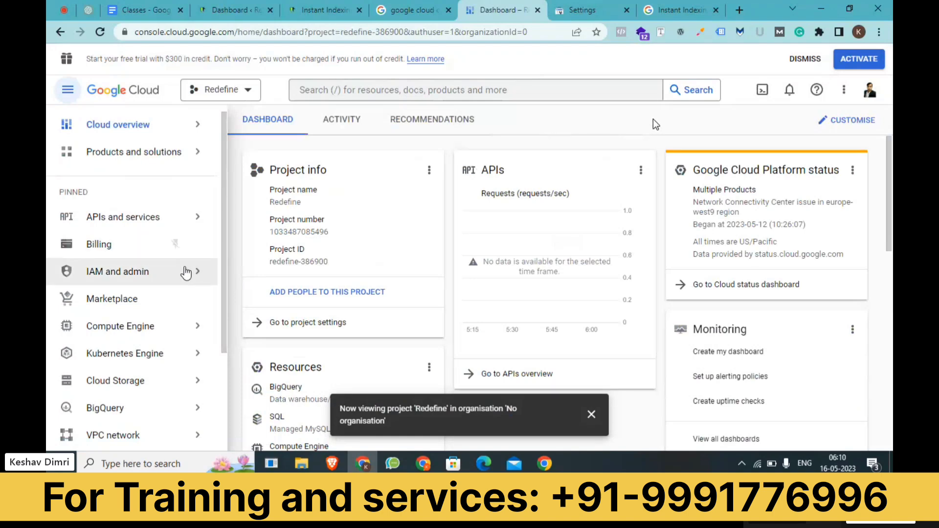
pyautogui.moveTo(177, 276)
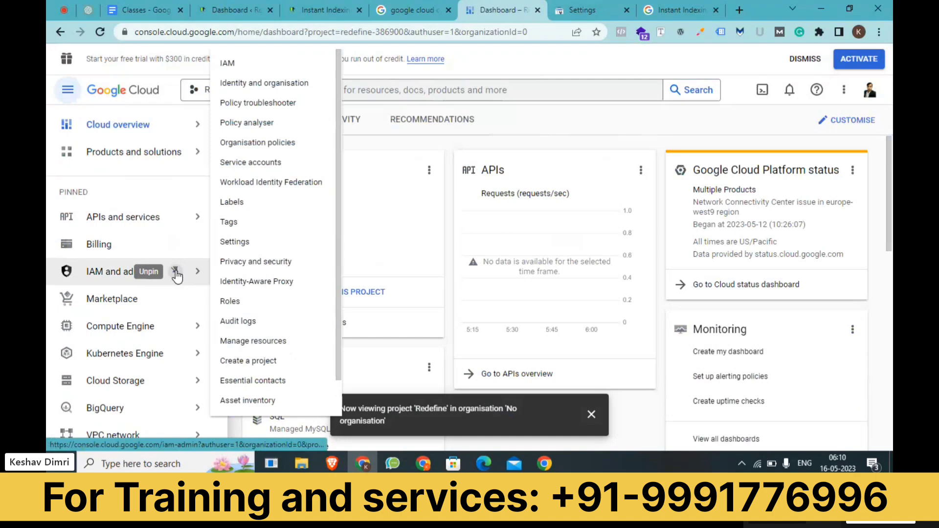
pyautogui.click(282, 165)
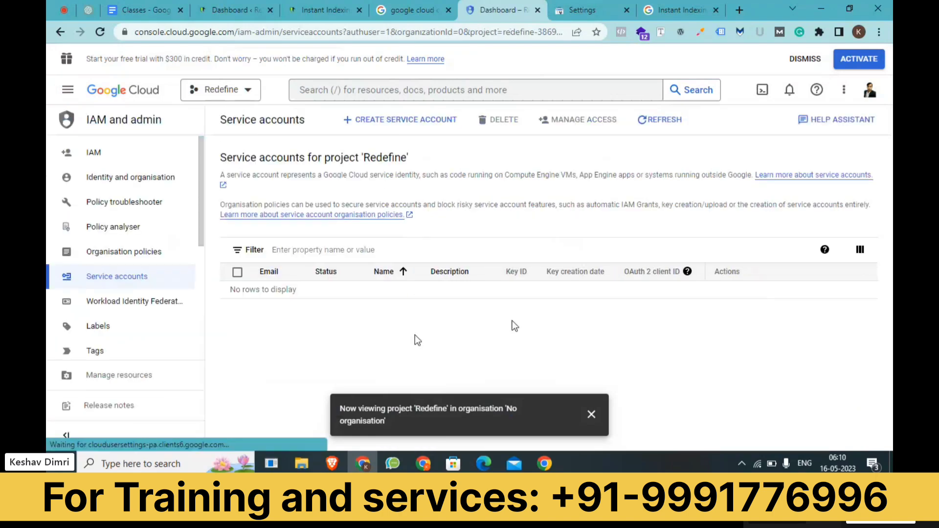
# Start creating a service account for the project and name it Redefine.
pyautogui.click(394, 122)
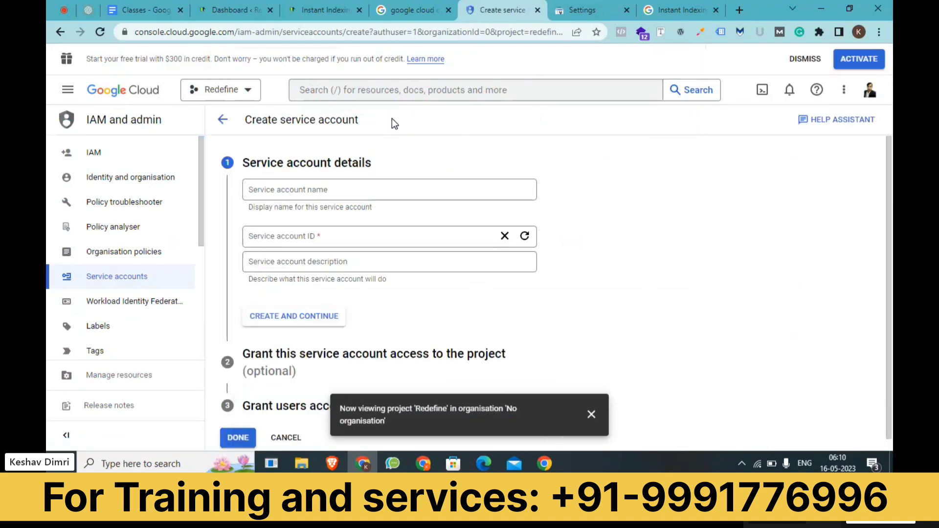
pyautogui.click(331, 193)
pyautogui.write('Redefine')
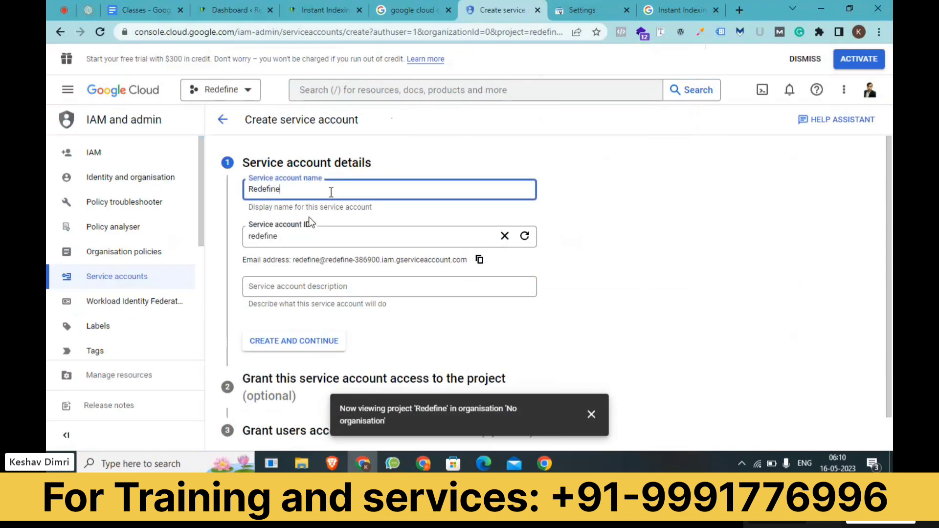
pyautogui.click(308, 215)
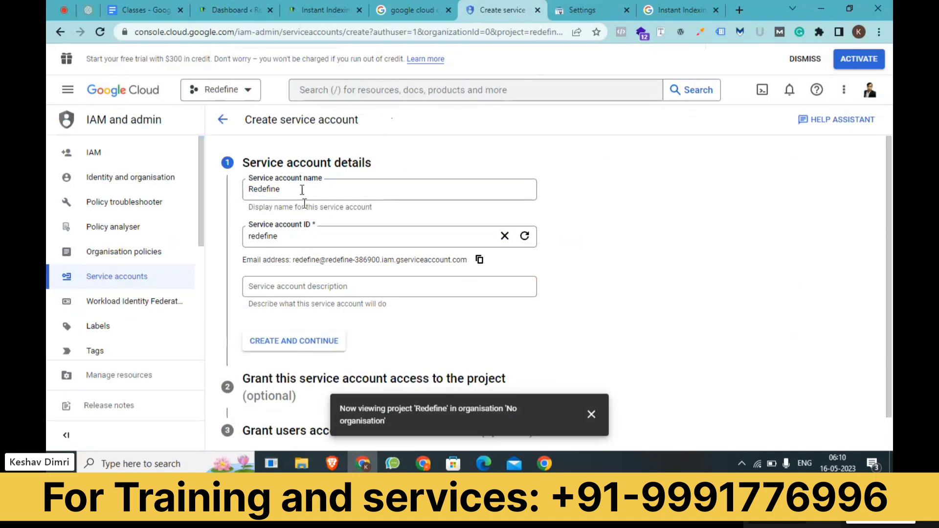
pyautogui.moveTo(294, 189); pyautogui.dragTo(251, 190)
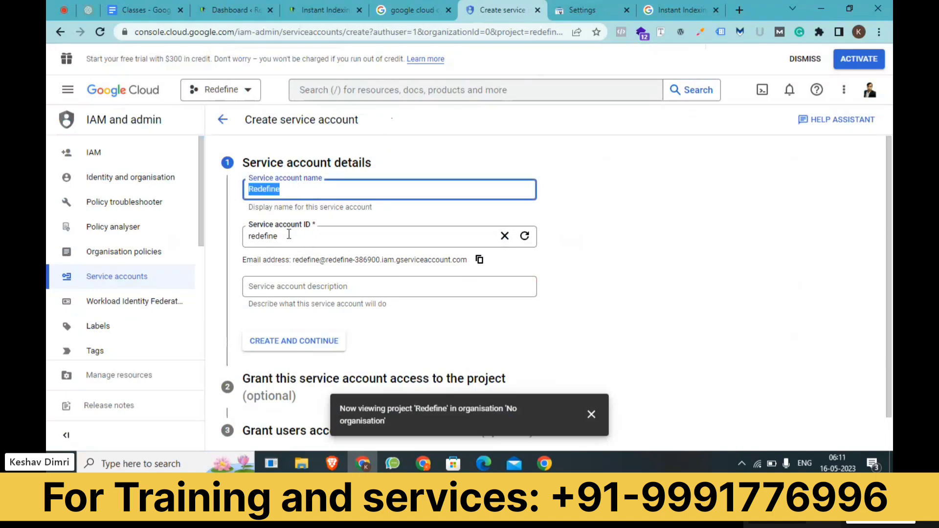
pyautogui.moveTo(289, 235); pyautogui.dragTo(256, 236)
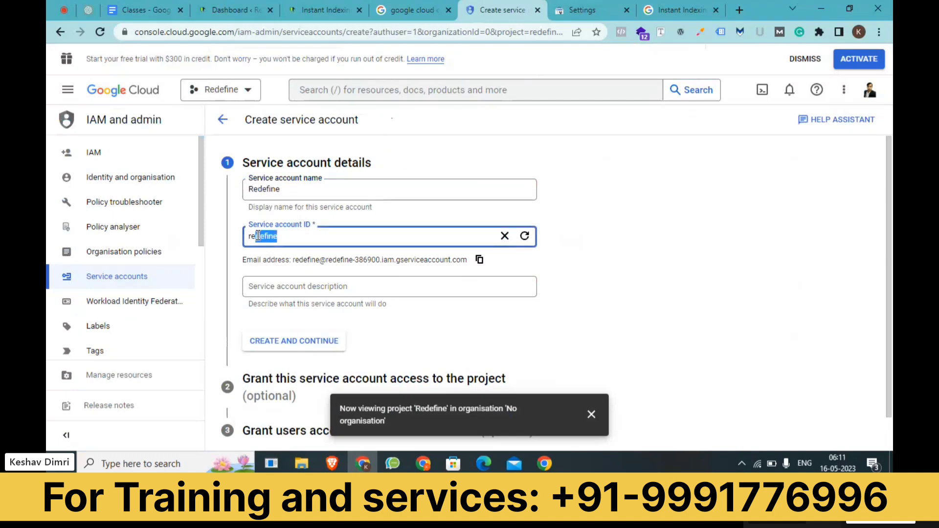
pyautogui.click(327, 217)
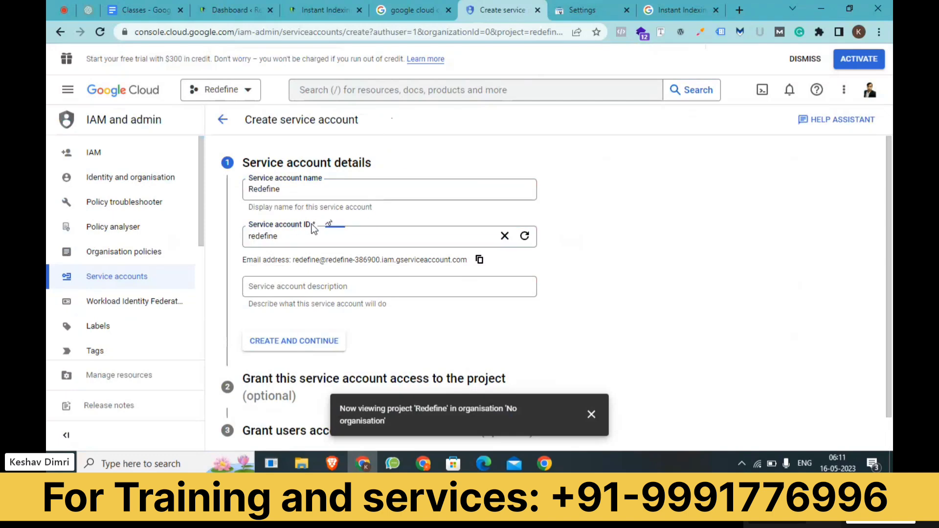
# Enter the description "This website is related skill development" and create the service account.
pyautogui.scroll(-1, 301, 237)
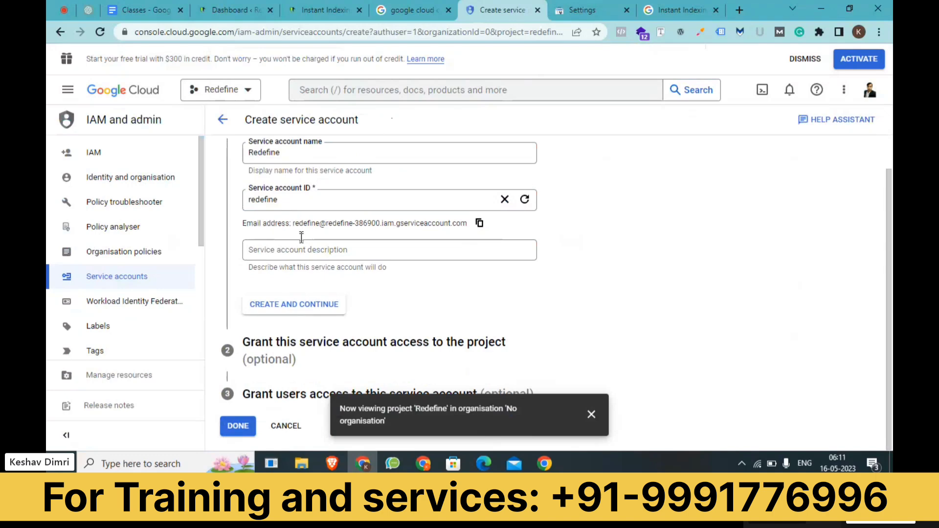
pyautogui.click(307, 252)
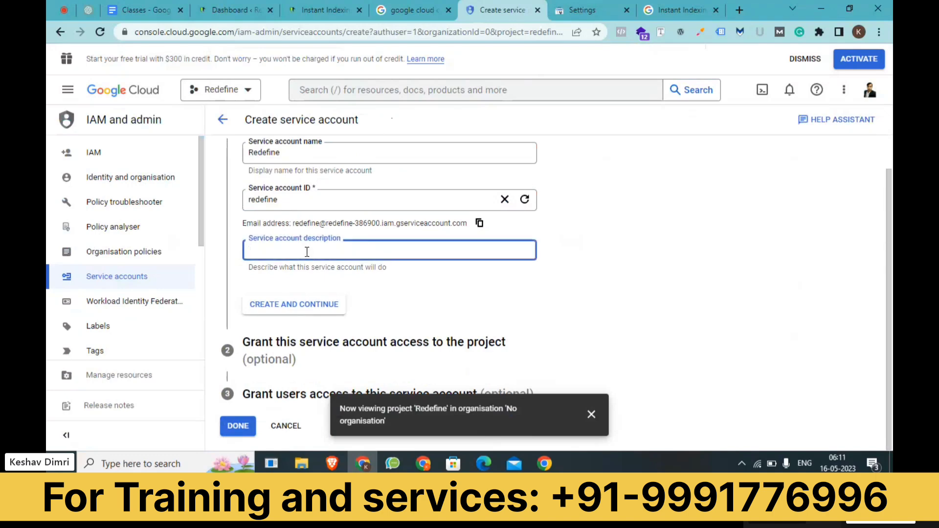
pyautogui.write('This ')
pyautogui.write('website is re')
pyautogui.write('lsted t')
pyautogui.press('BackSpace')
pyautogui.press('BackSpace')
pyautogui.press('BackSpace')
pyautogui.press('BackSpace')
pyautogui.press('BackSpace')
pyautogui.press('BackSpace')
pyautogui.write('ated skil')
pyautogui.write('ls')
pyautogui.press('BackSpace')
pyautogui.write('development')
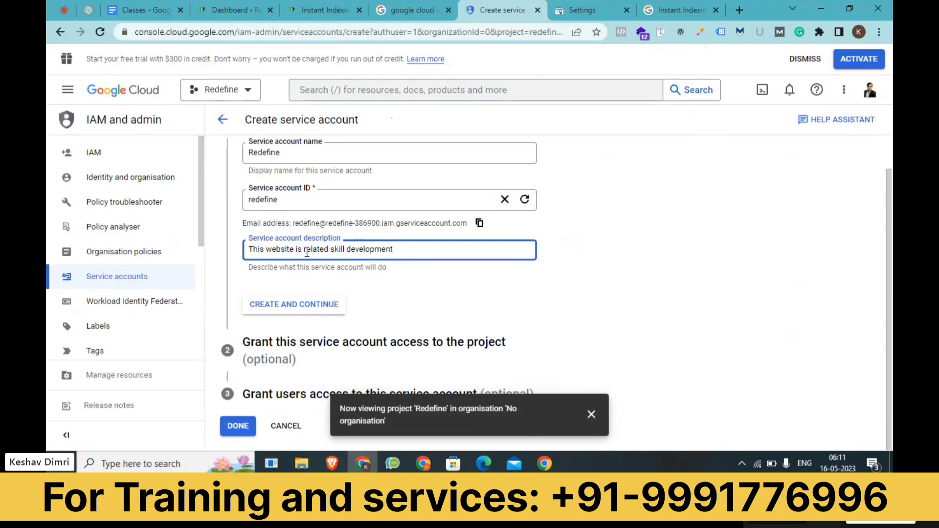
pyautogui.moveTo(394, 249); pyautogui.dragTo(267, 245)
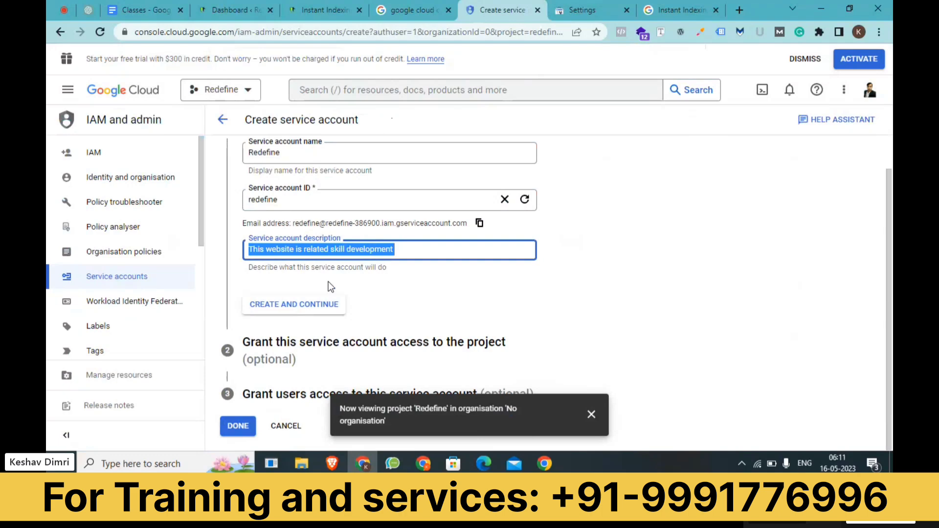
pyautogui.click(324, 305)
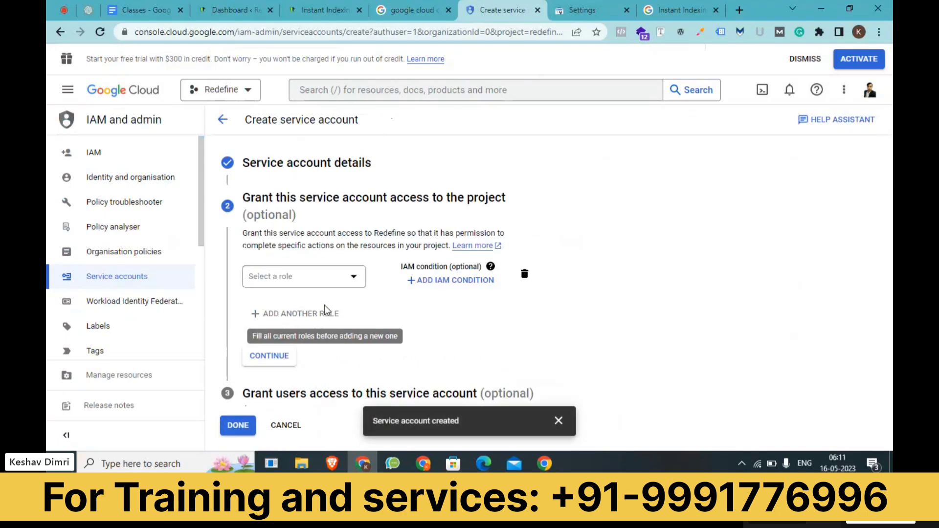
# Grant the service account the Owner role on the project and finish the account setup.
pyautogui.click(327, 282)
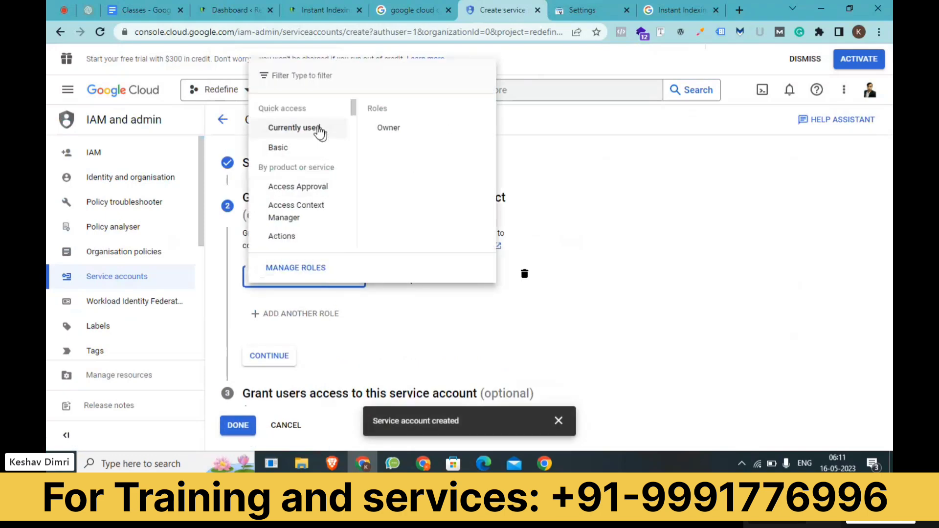
pyautogui.click(386, 128)
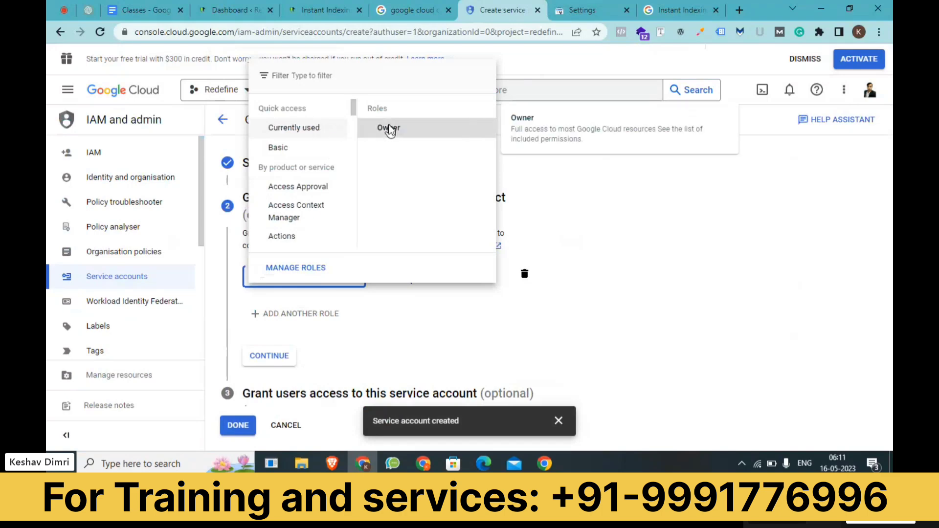
pyautogui.scroll(-1, 380, 309)
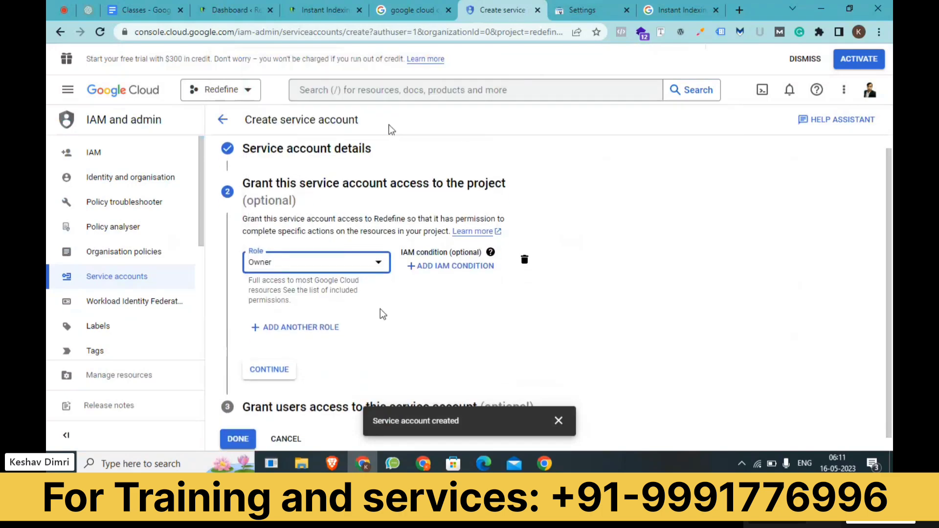
pyautogui.click(277, 359)
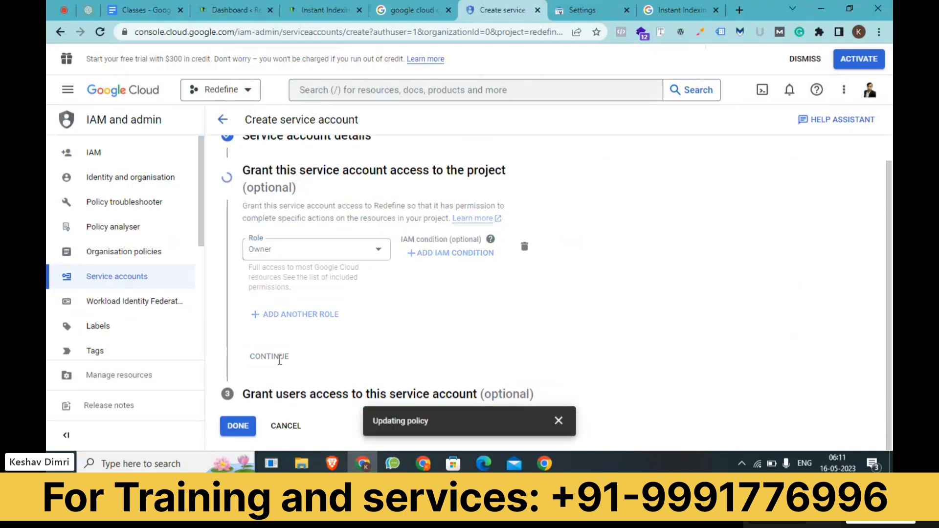
pyautogui.click(235, 419)
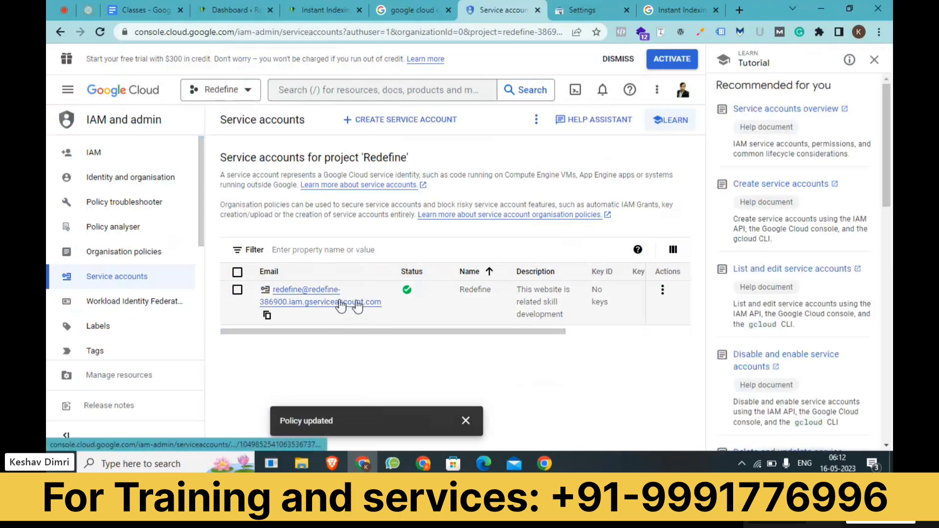
# Copy the new service account's email address from the service accounts list.
pyautogui.click(266, 316)
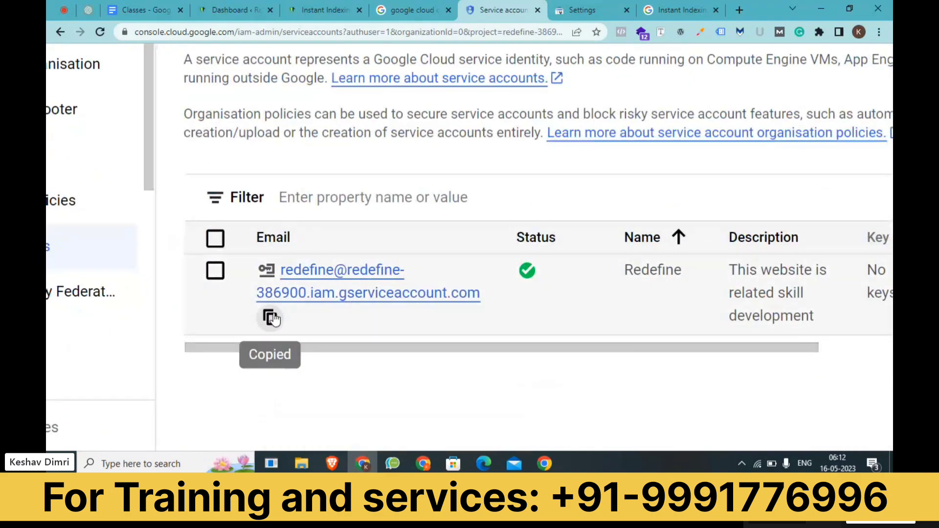
pyautogui.click(270, 318)
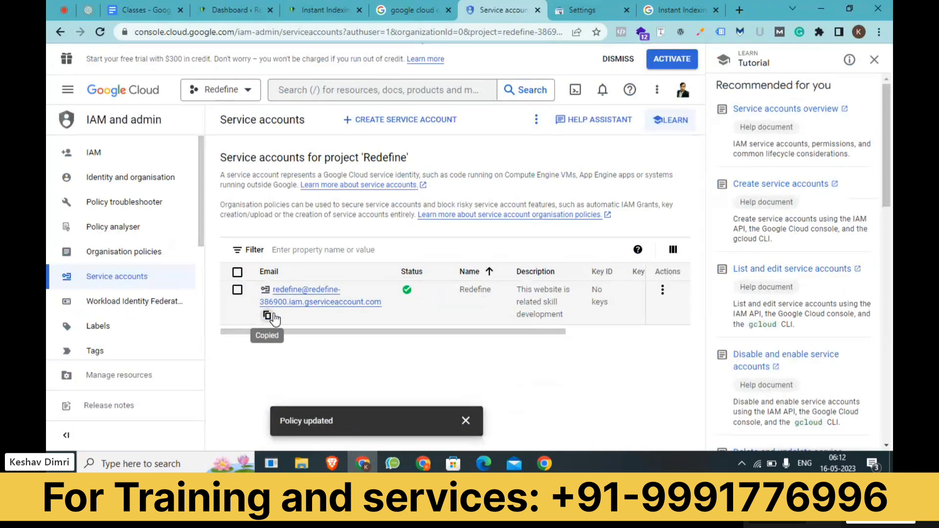
# Create a new JSON private key for the Redefine service account and save the key file to the computer.
pyautogui.click(663, 293)
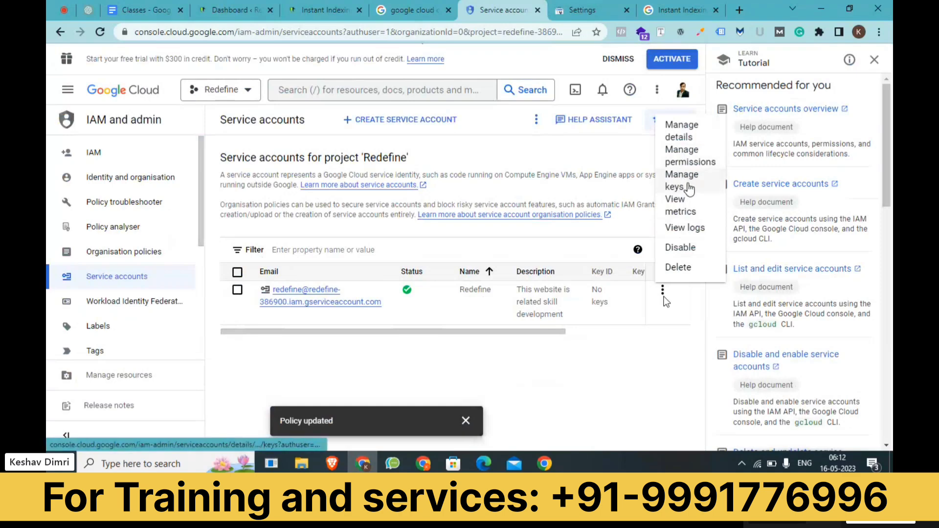
pyautogui.click(688, 185)
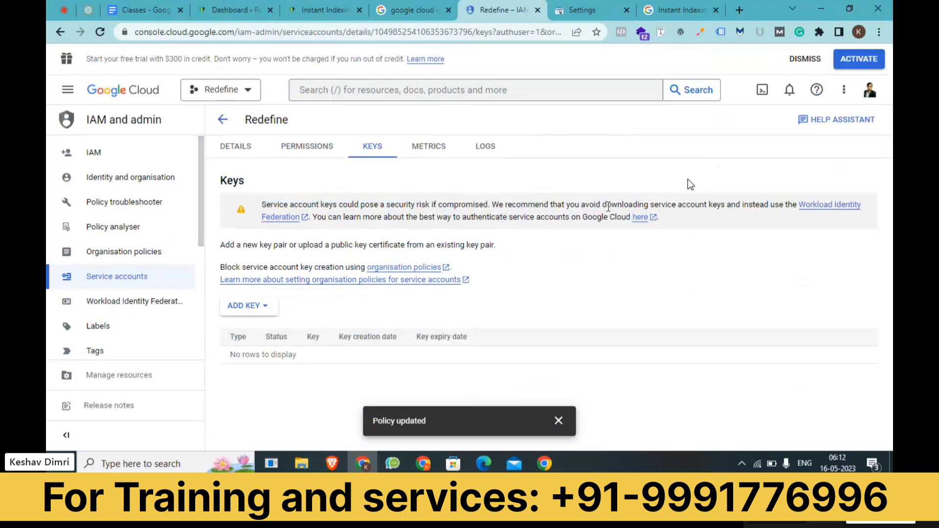
pyautogui.click(262, 305)
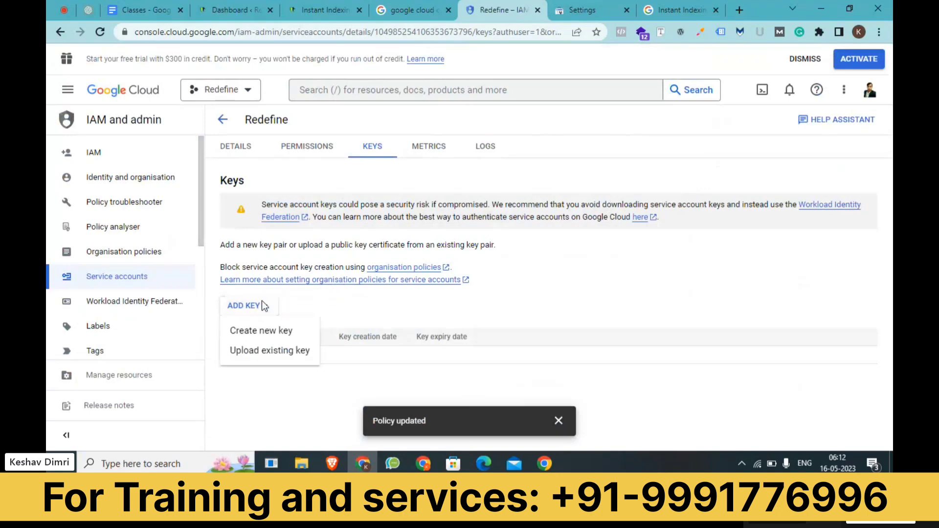
pyautogui.click(256, 336)
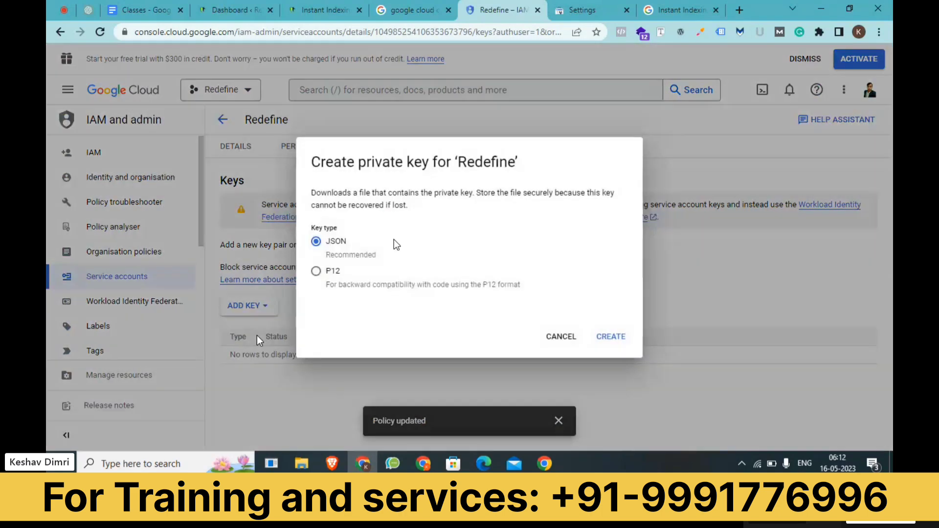
pyautogui.click(620, 341)
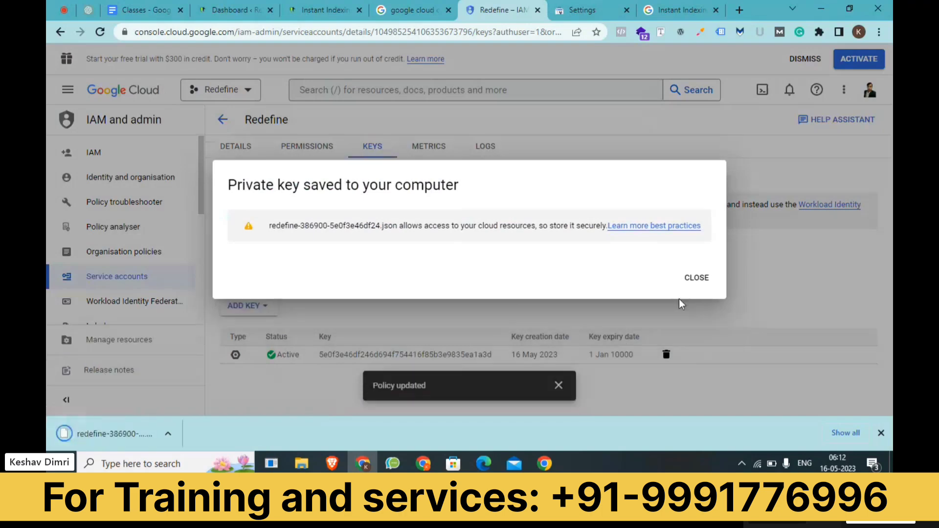
pyautogui.click(700, 278)
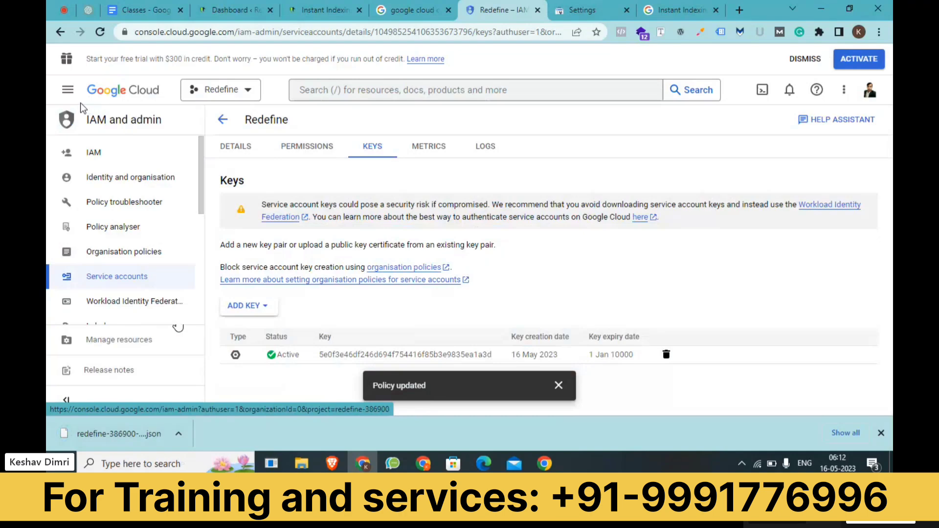
# Go through the project's dashboard and APIs overview to the API Library for enabling APIs and services.
pyautogui.click(68, 94)
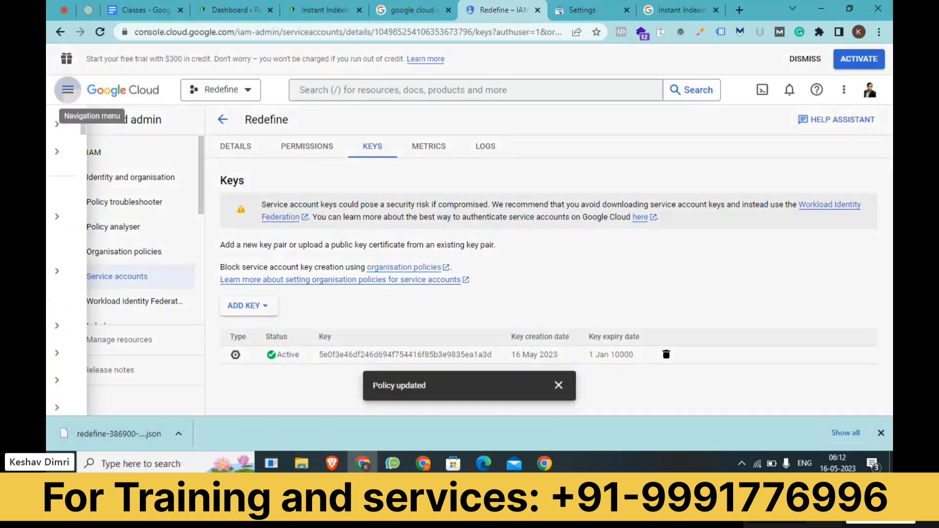
pyautogui.moveTo(123, 162)
pyautogui.moveTo(151, 120)
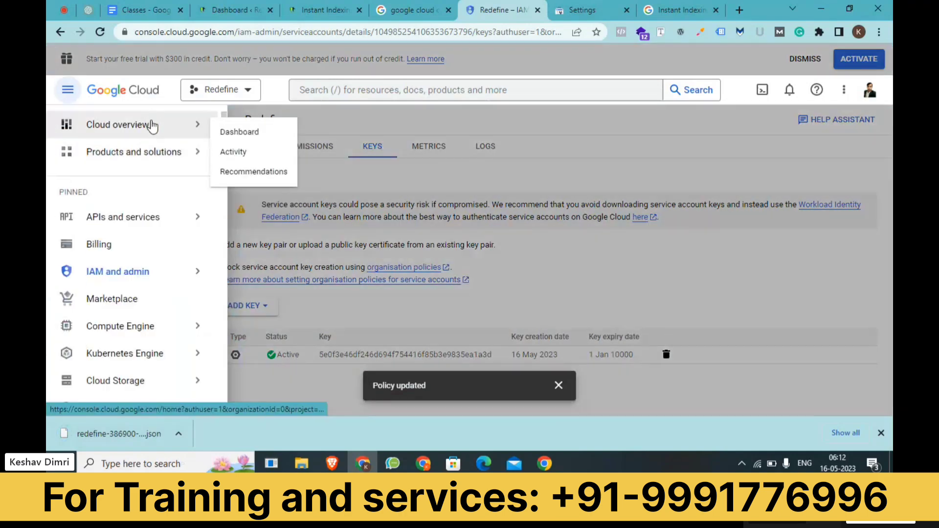
pyautogui.click(245, 137)
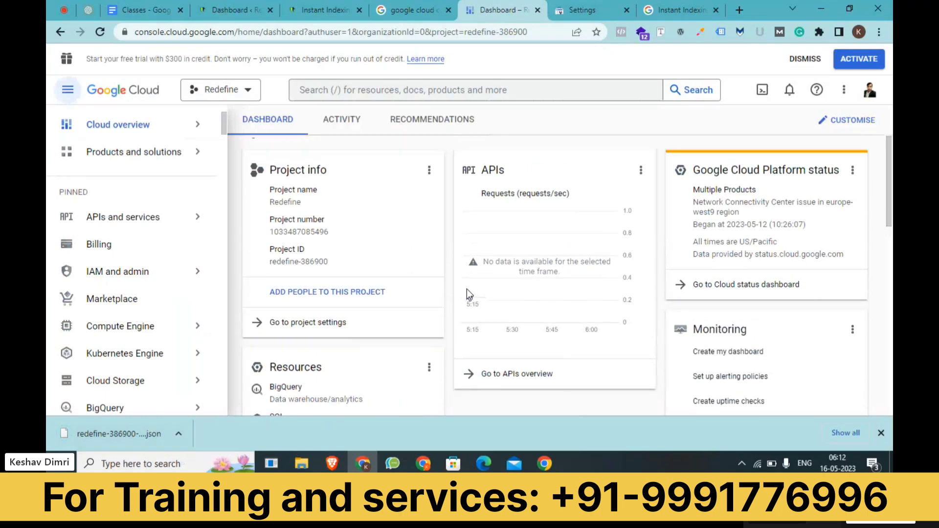
pyautogui.scroll(-1, 520, 369)
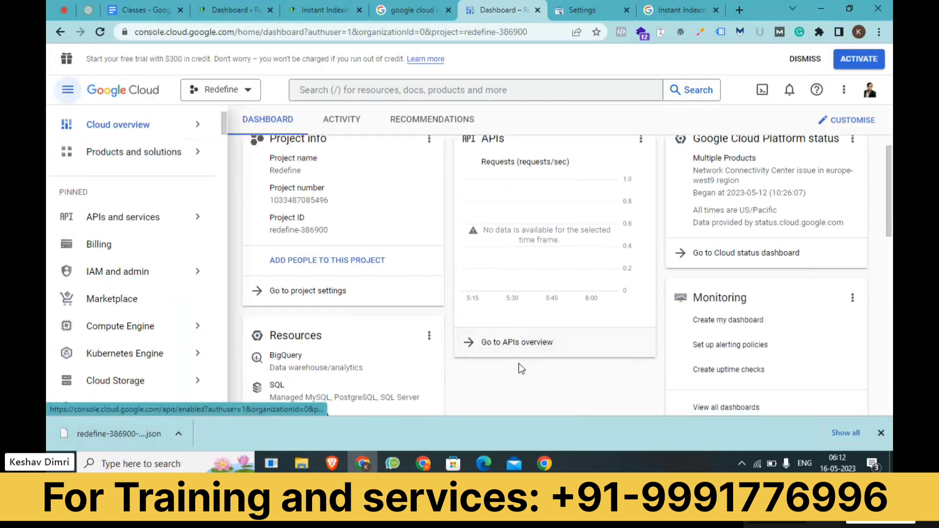
pyautogui.click(524, 346)
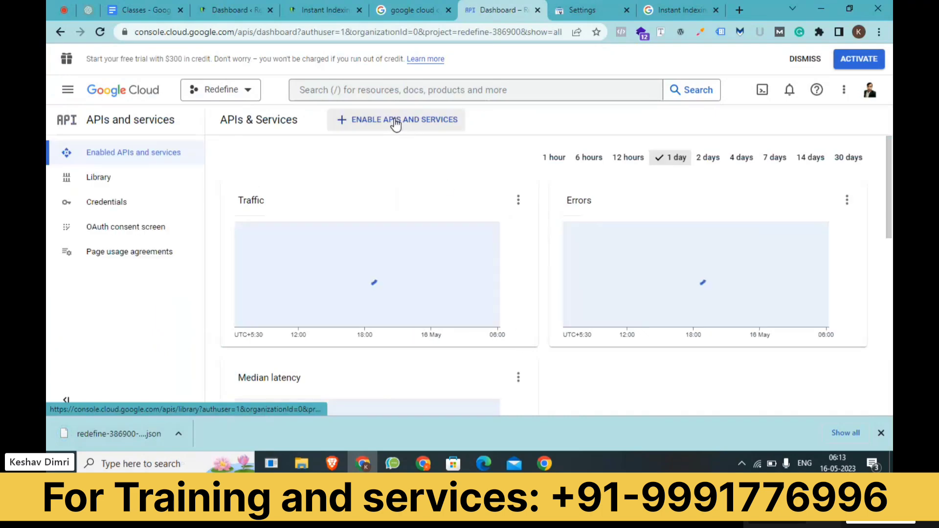
pyautogui.click(394, 120)
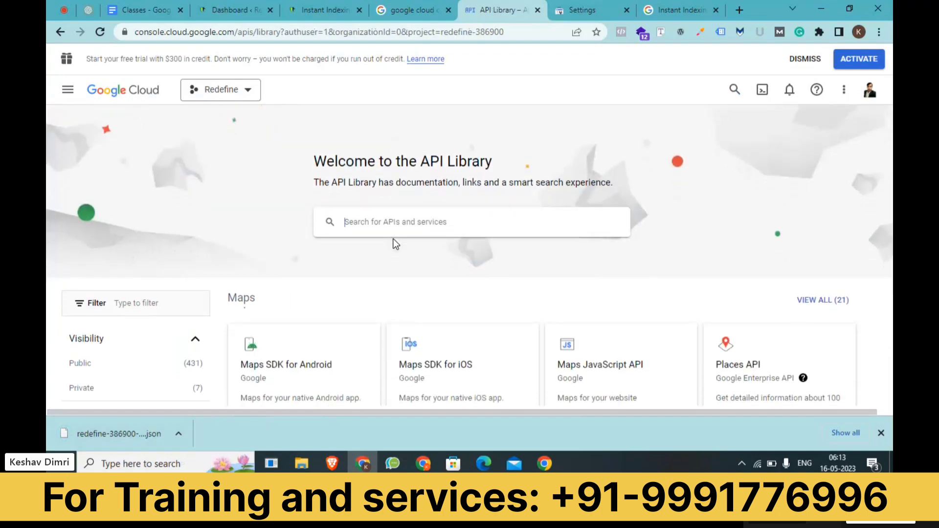
# Search the API Library for "indexing api" and enable Google's Indexing API for the project.
pyautogui.write('indexing')
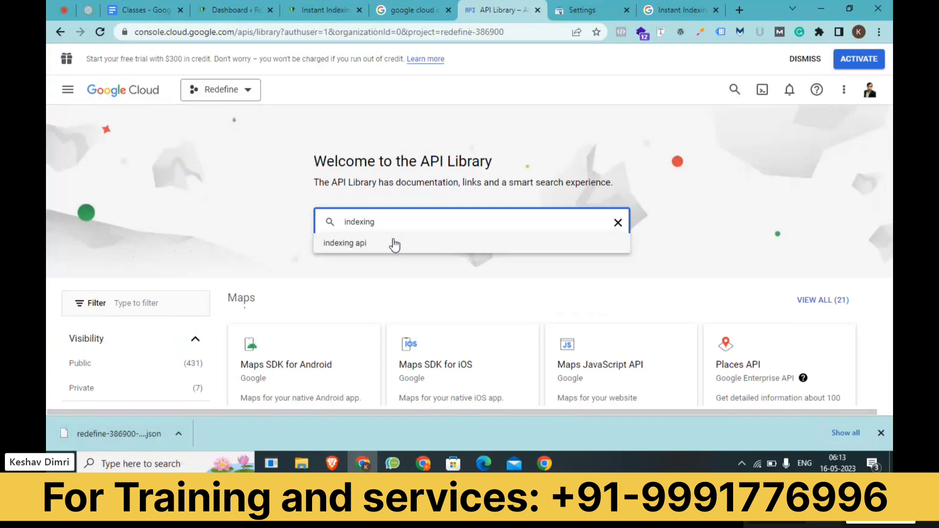
pyautogui.click(373, 243)
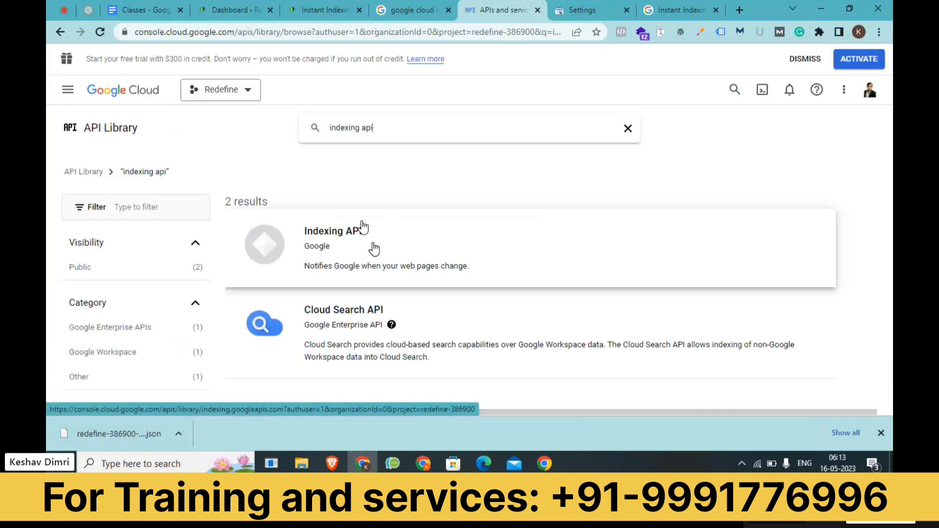
pyautogui.click(348, 239)
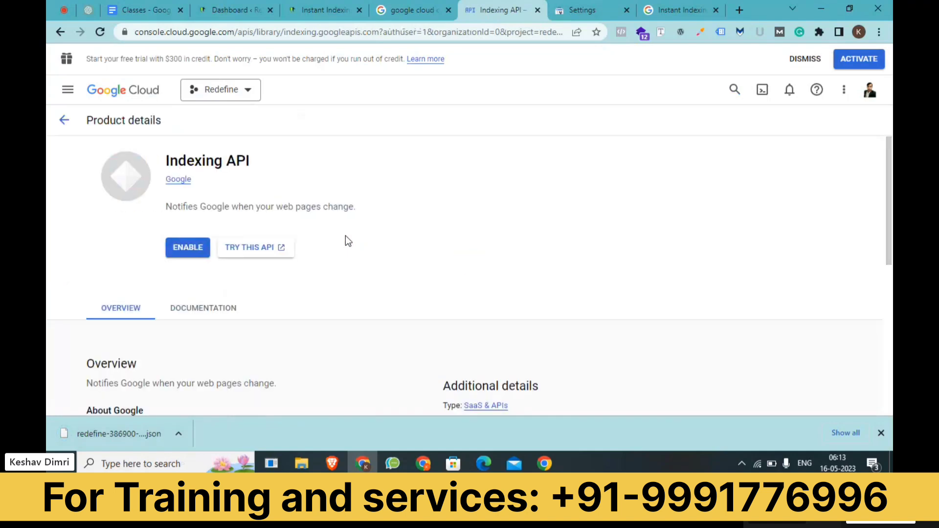
pyautogui.click(189, 251)
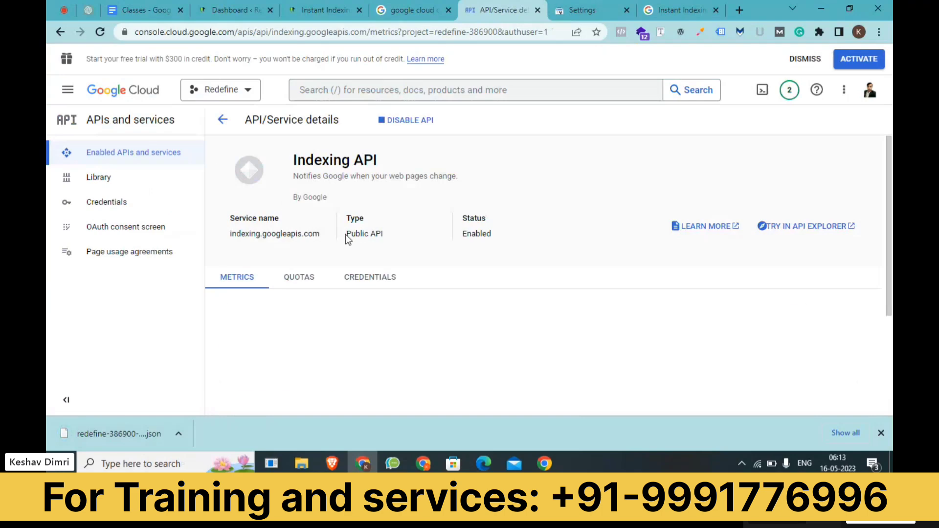
# Close the Google Cloud page and open the property's Users and permissions settings in Google Search Console.
pyautogui.click(539, 13)
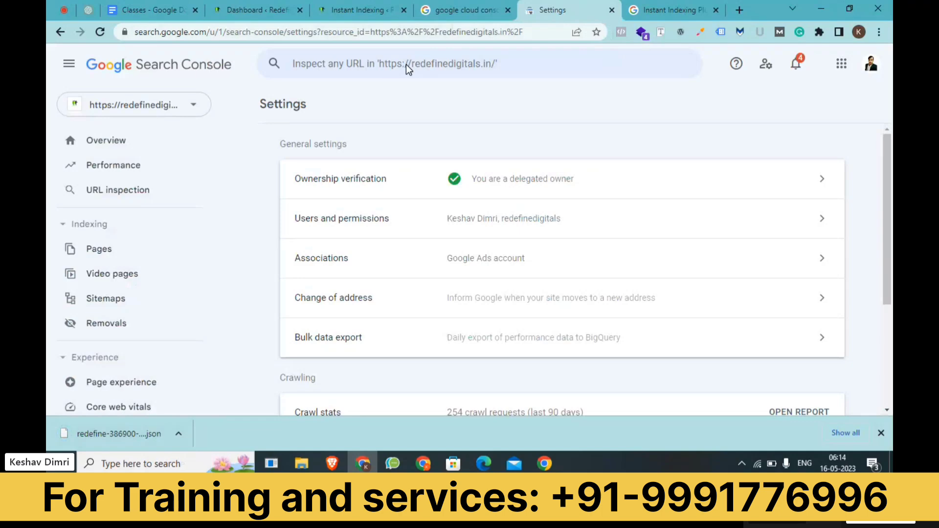
pyautogui.scroll(-6, 164, 363)
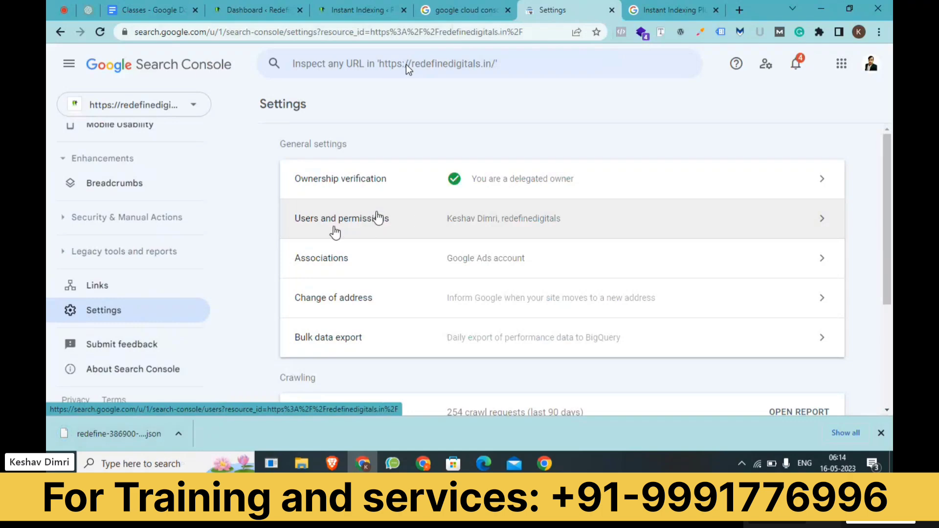
pyautogui.click(327, 221)
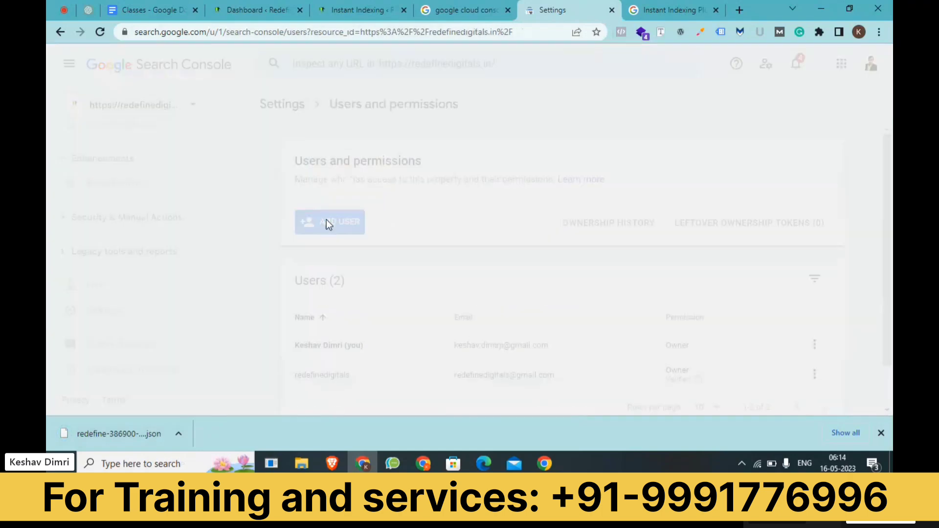
pyautogui.scroll(-1, 326, 224)
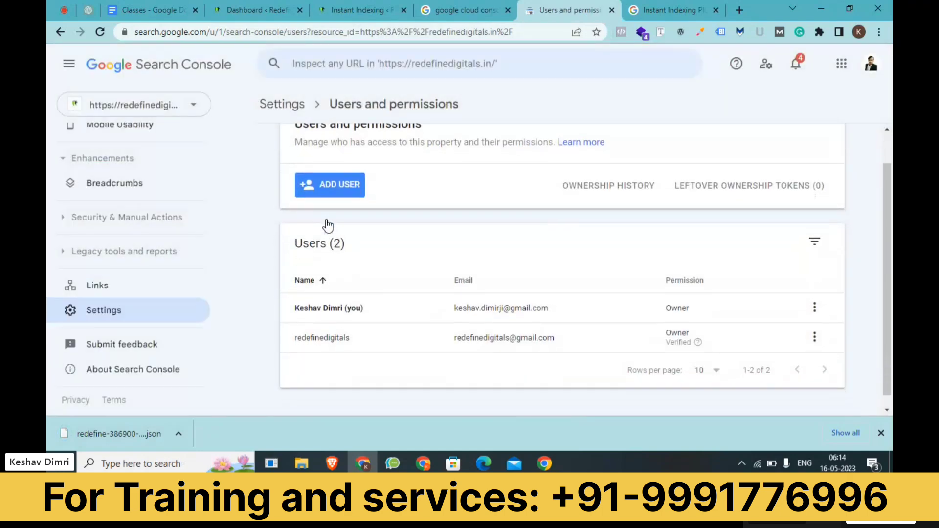
# Add the copied service account email as a new user of the property with Owner permission.
pyautogui.click(340, 185)
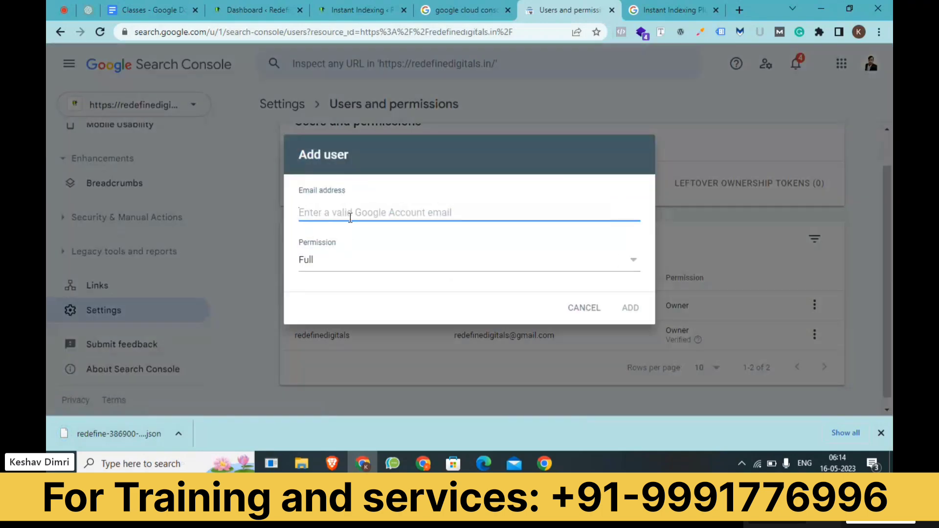
pyautogui.hotkey('ctrl', 'v')
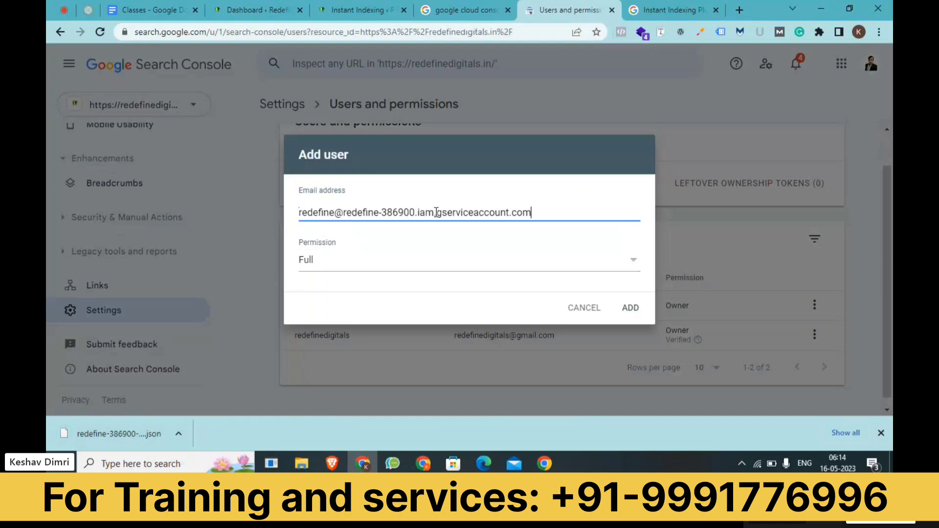
pyautogui.click(399, 273)
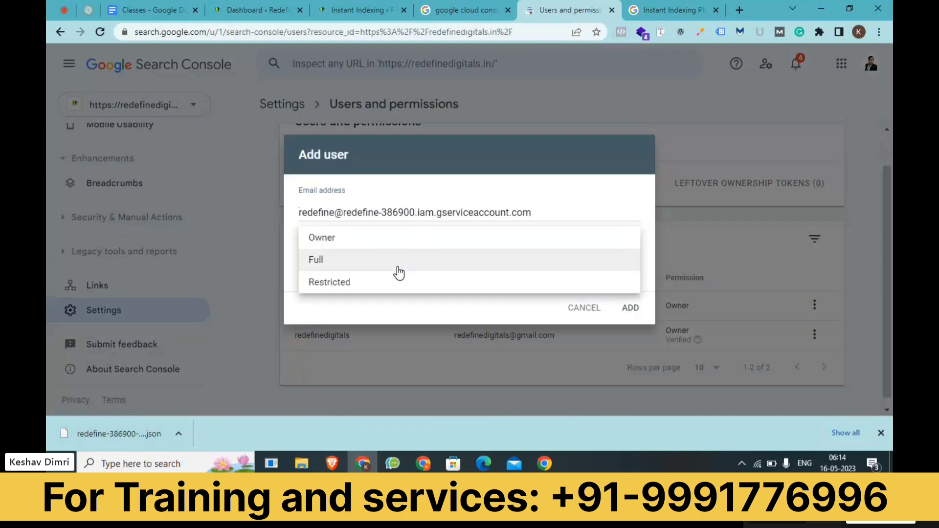
pyautogui.click(379, 242)
pyautogui.click(631, 309)
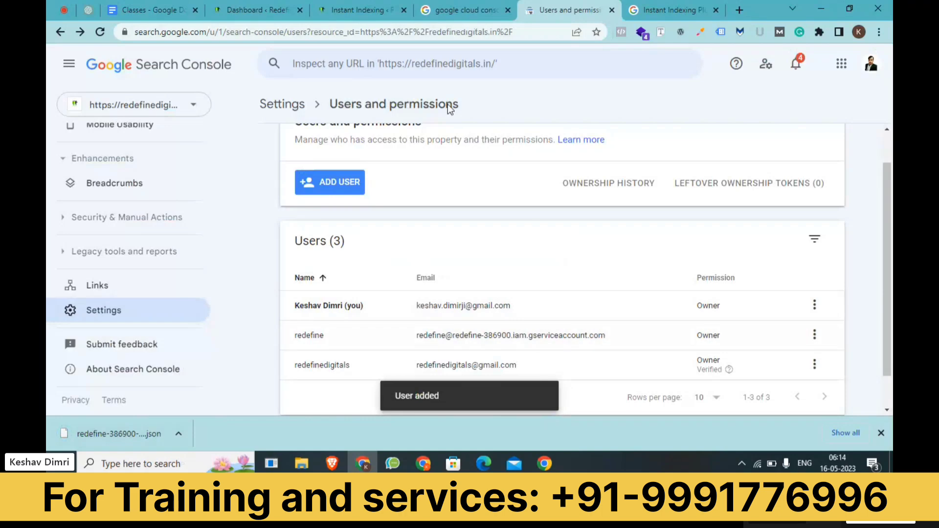
# Switch to the WordPress Instant Indexing settings and attach the downloaded service account JSON key file as the Google JSON Key.
pyautogui.click(367, 7)
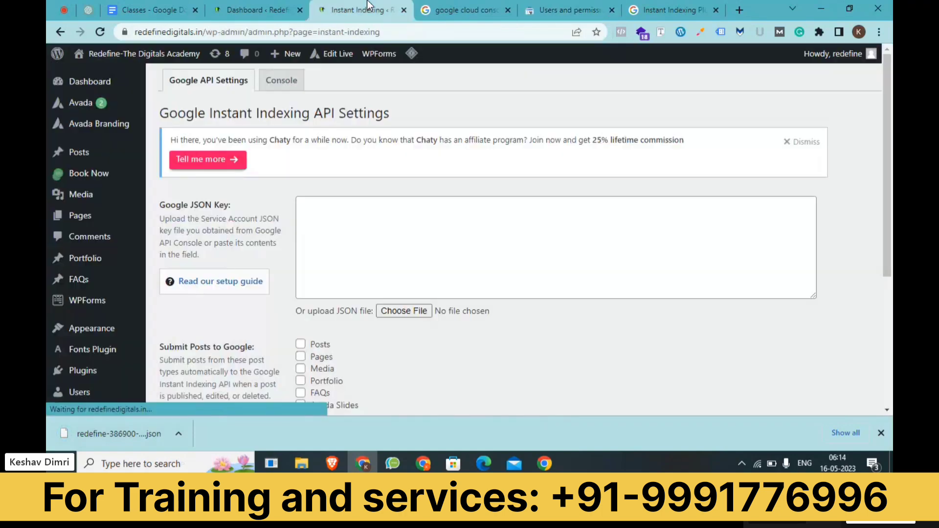
pyautogui.scroll(-1, 336, 231)
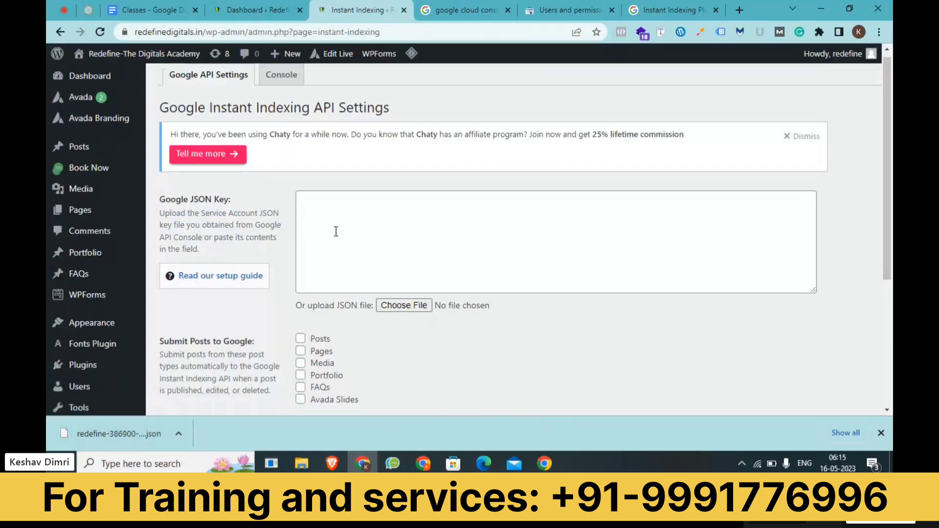
pyautogui.click(350, 210)
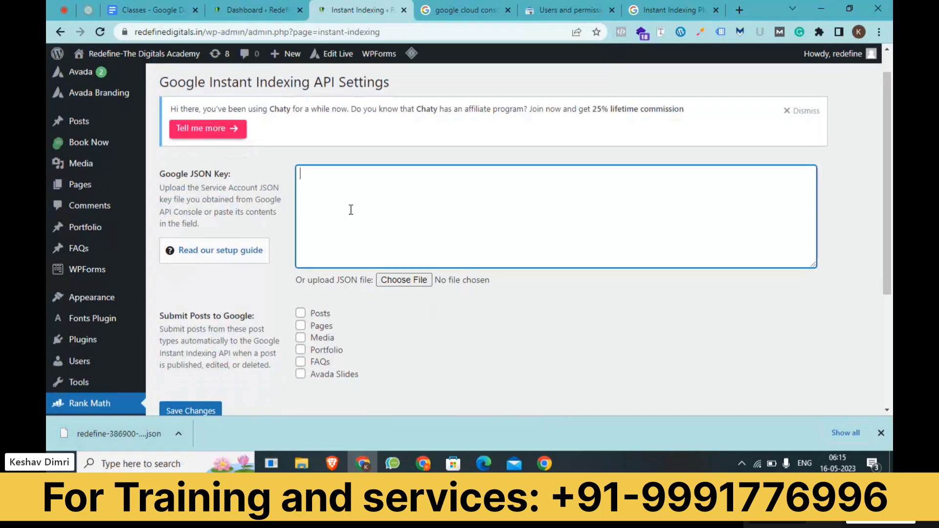
pyautogui.scroll(-1, 351, 210)
pyautogui.moveTo(318, 264); pyautogui.dragTo(351, 264)
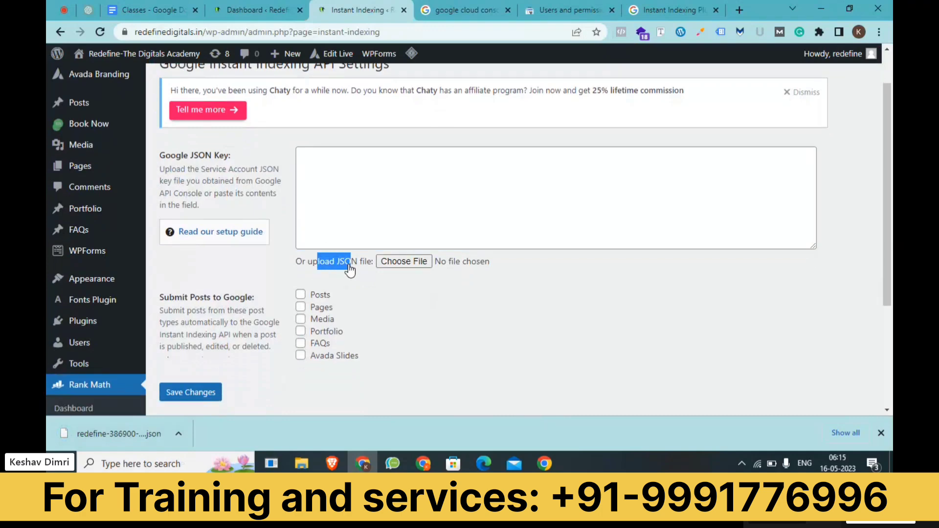
pyautogui.moveTo(143, 435); pyautogui.dragTo(404, 262)
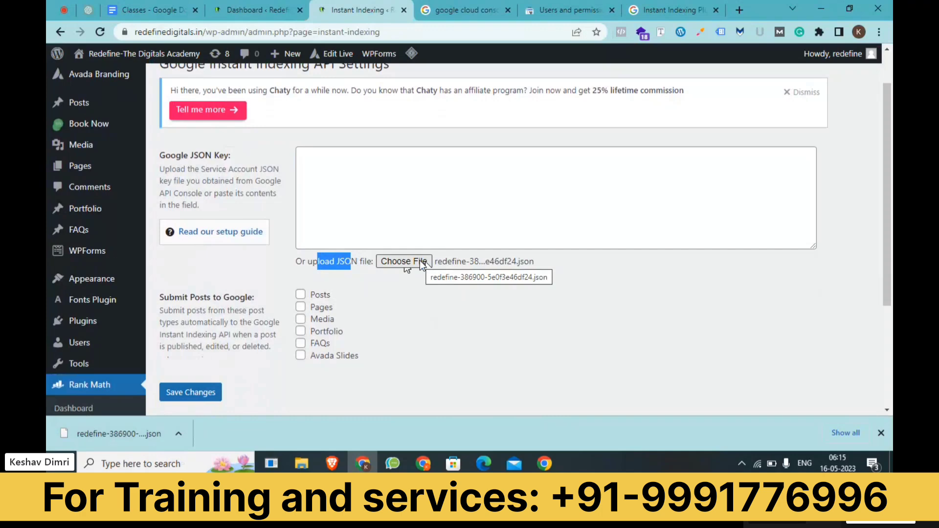
# Examine the Submit Posts to Google options and compare the WordPress site address with the Search Console property.
pyautogui.scroll(-2, 420, 261)
pyautogui.moveTo(255, 233); pyautogui.dragTo(185, 235)
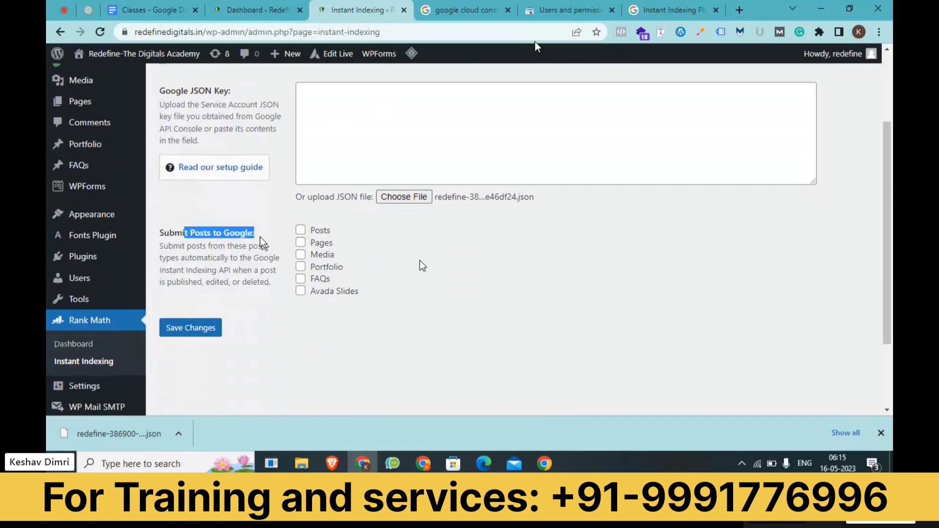
pyautogui.click(548, 7)
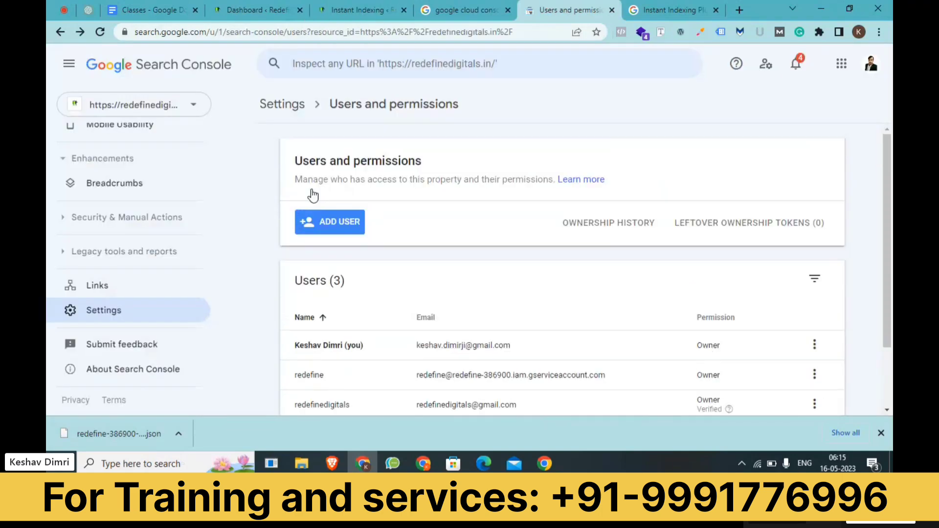
pyautogui.click(374, 64)
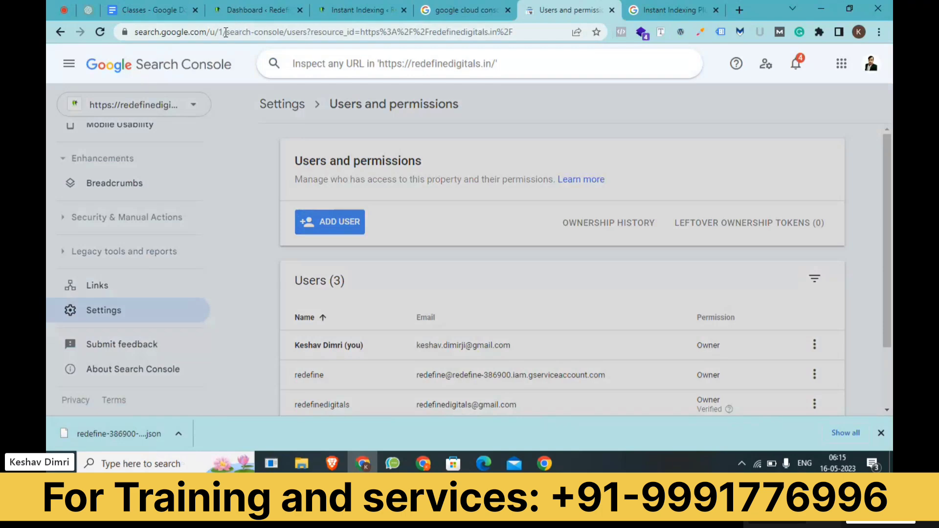
pyautogui.click(362, 10)
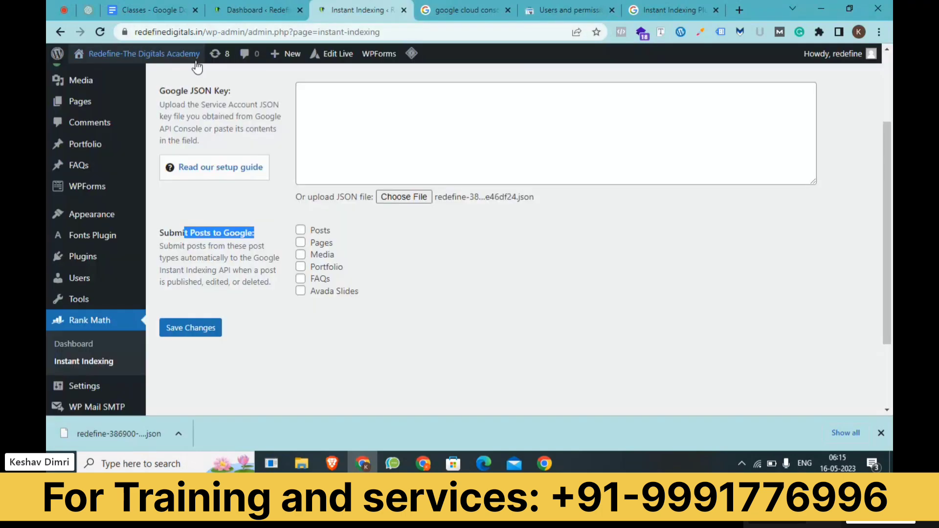
pyautogui.doubleClick(198, 33)
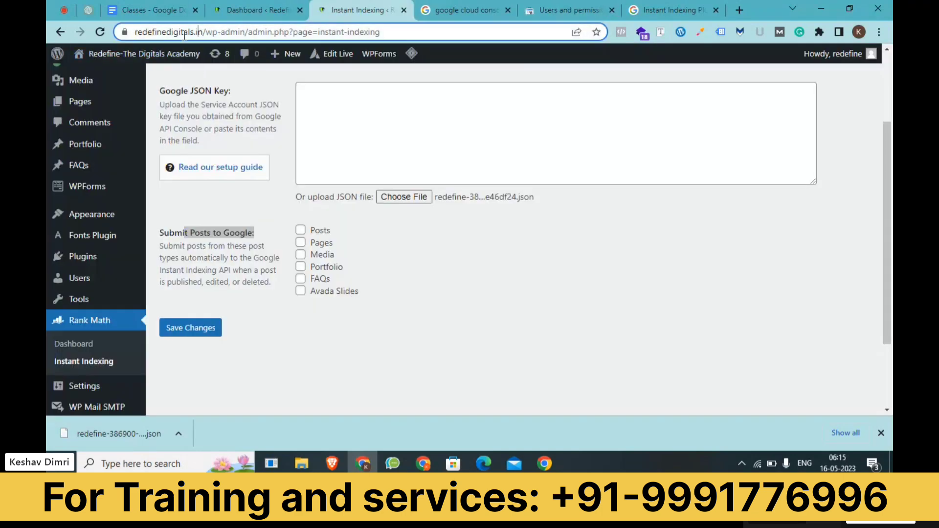
pyautogui.click(563, 10)
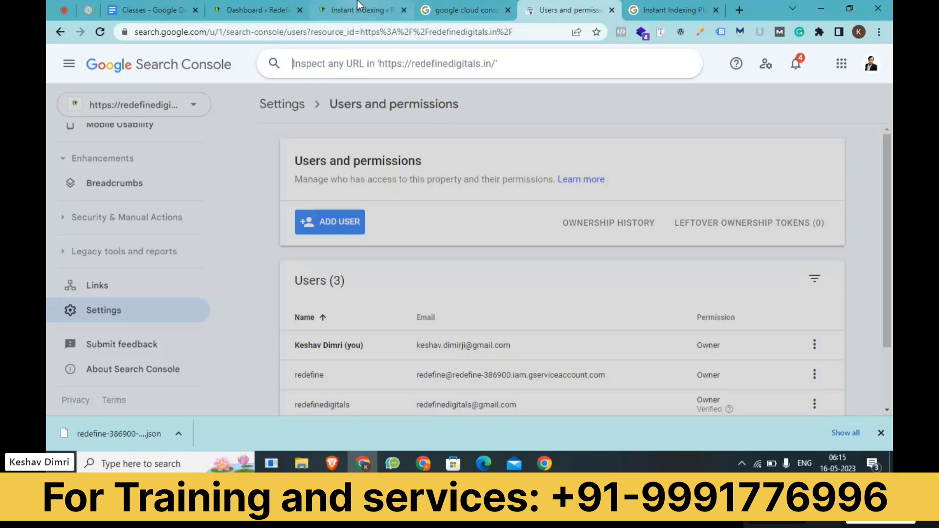
pyautogui.click(386, 7)
pyautogui.click(233, 28)
pyautogui.moveTo(232, 28); pyautogui.dragTo(66, 33)
pyautogui.hotkey('ctrl', 'c')
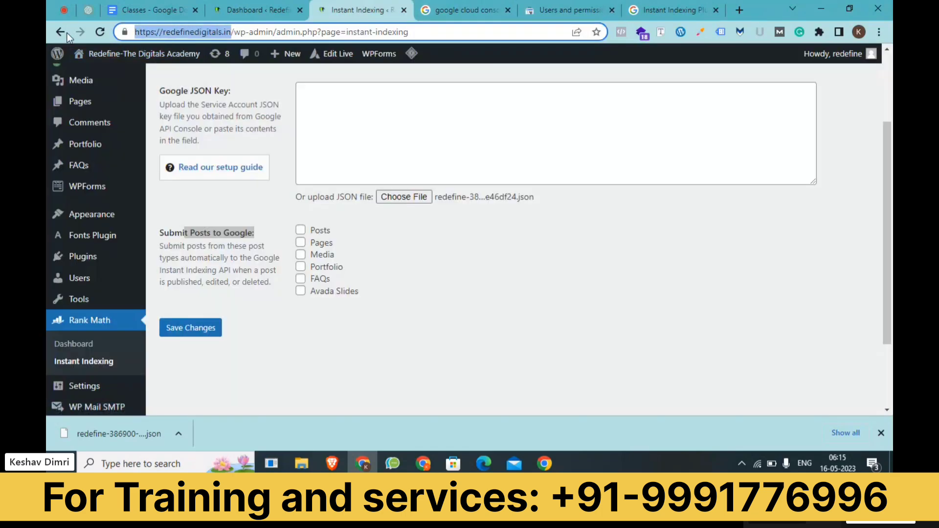
pyautogui.click(568, 10)
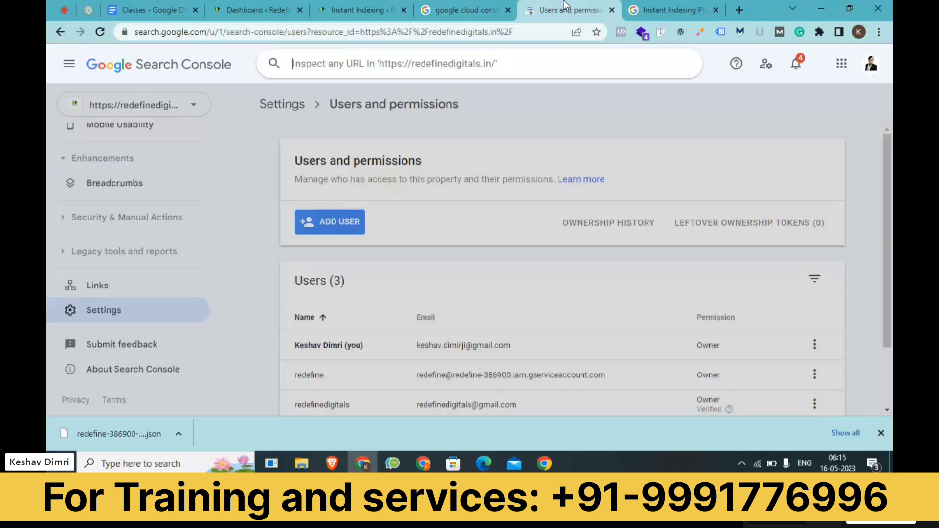
pyautogui.hotkey('ctrl', 'v')
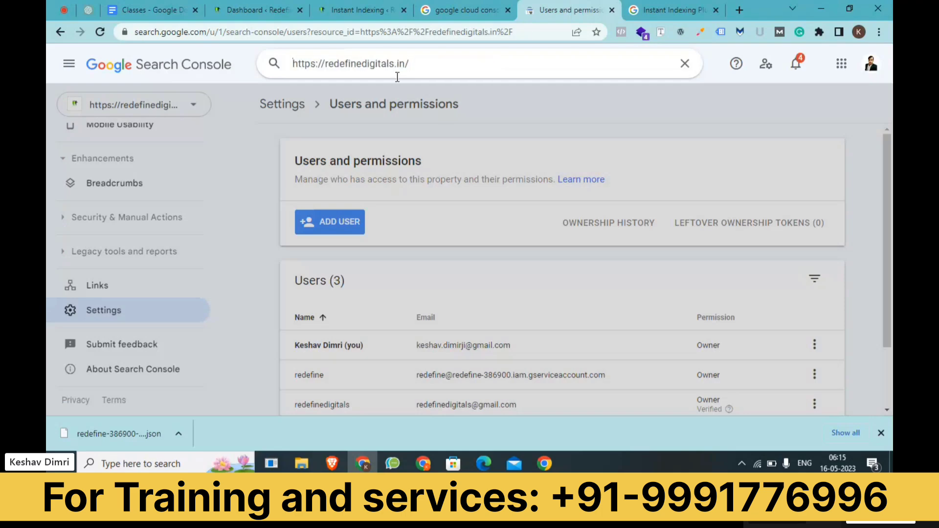
pyautogui.press('Return')
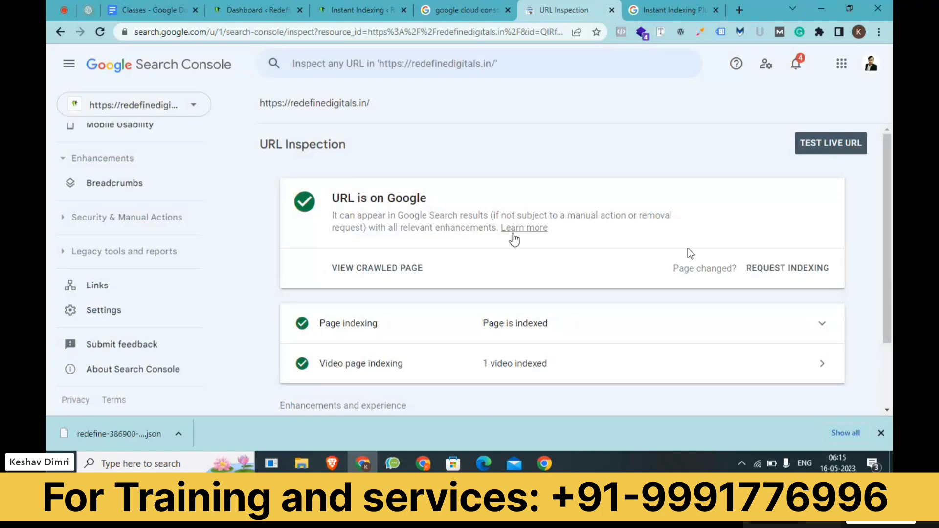
pyautogui.click(780, 268)
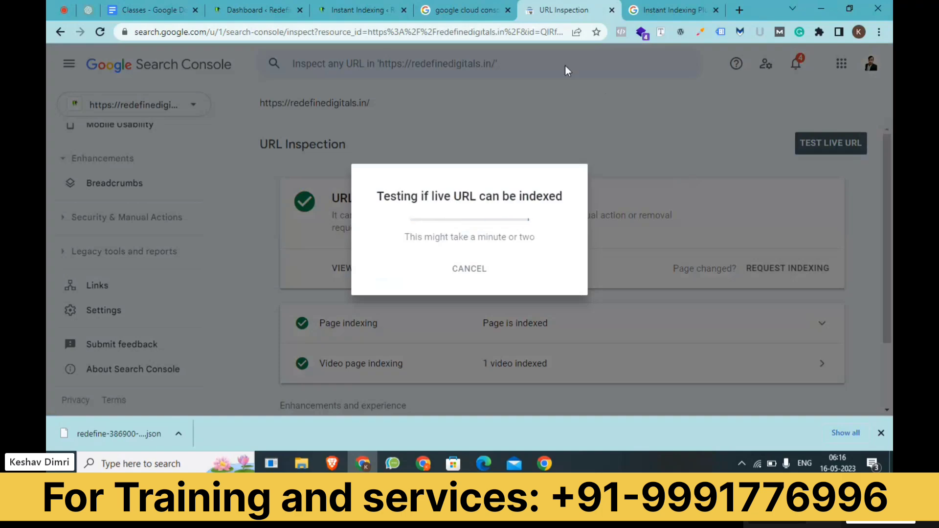
pyautogui.click(479, 9)
pyautogui.click(550, 7)
pyautogui.click(481, 7)
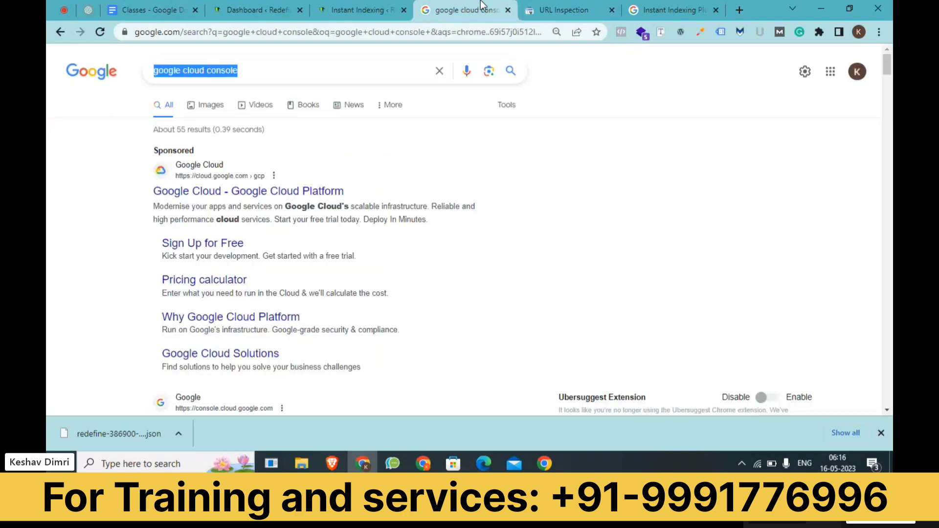
pyautogui.click(556, 7)
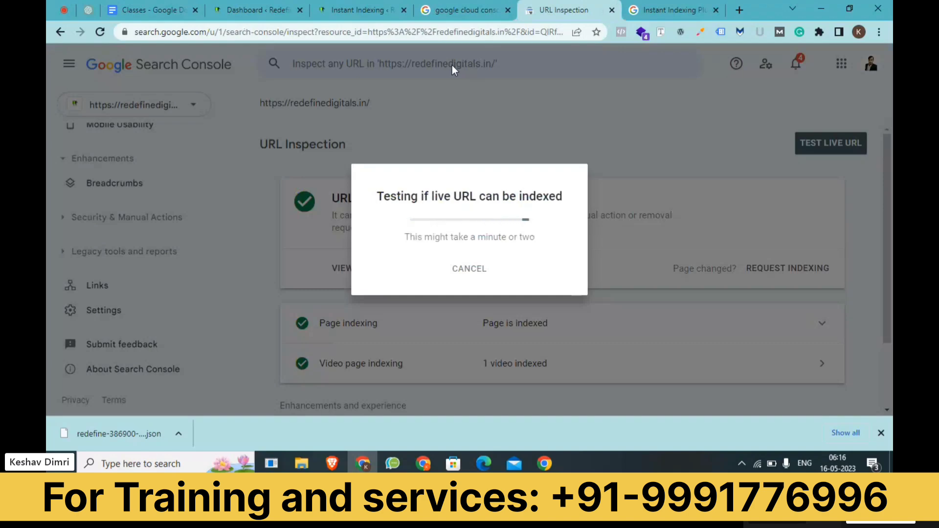
# In the WordPress Instant Indexing settings, enable Posts and Pages under Submit Posts to Google and save the changes.
pyautogui.click(371, 7)
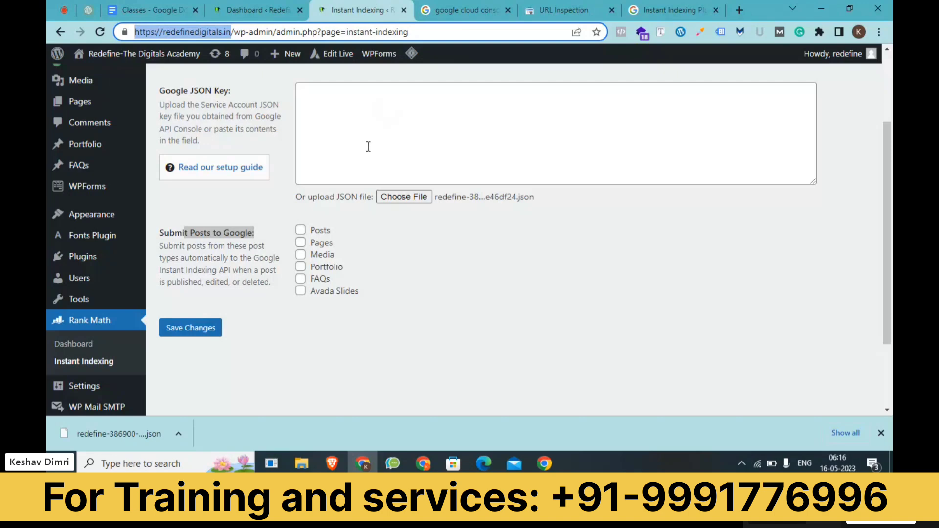
pyautogui.click(301, 232)
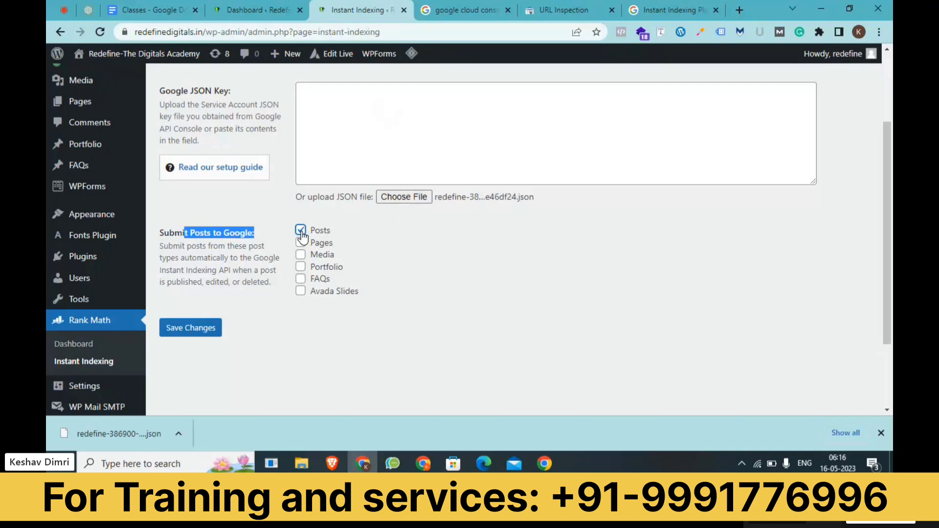
pyautogui.click(573, 14)
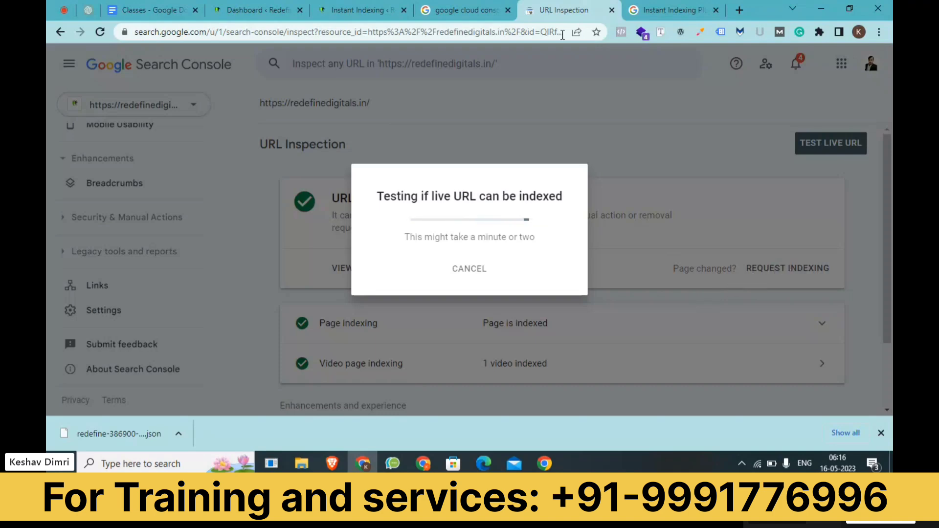
pyautogui.click(351, 5)
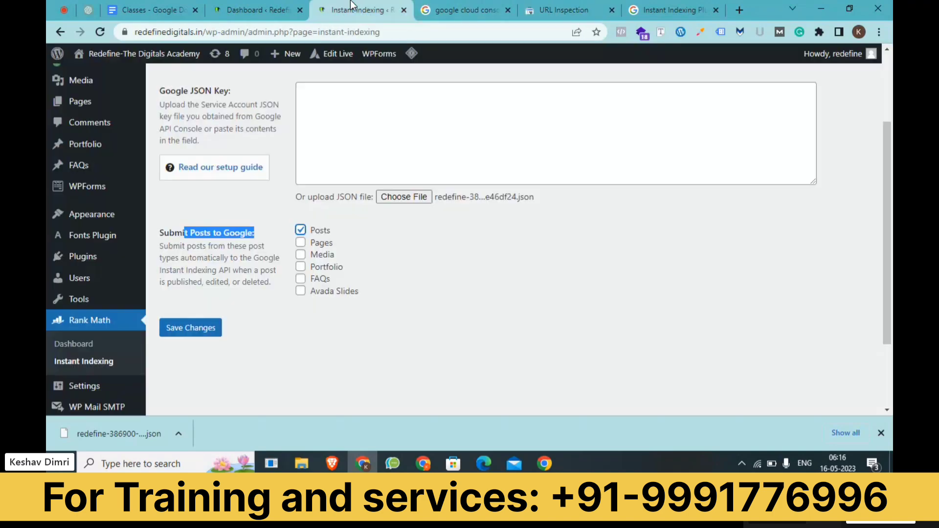
pyautogui.click(315, 244)
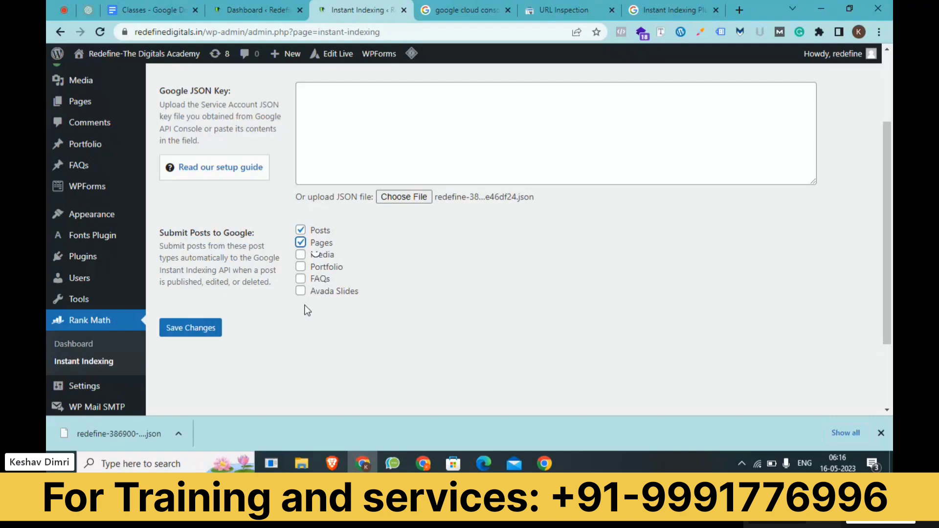
pyautogui.click(203, 338)
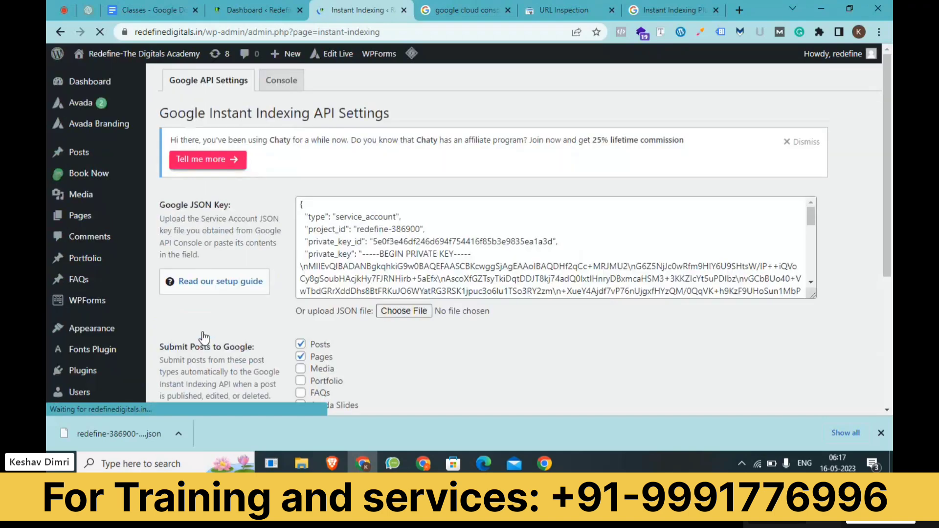
pyautogui.scroll(-4, 204, 333)
pyautogui.click(199, 272)
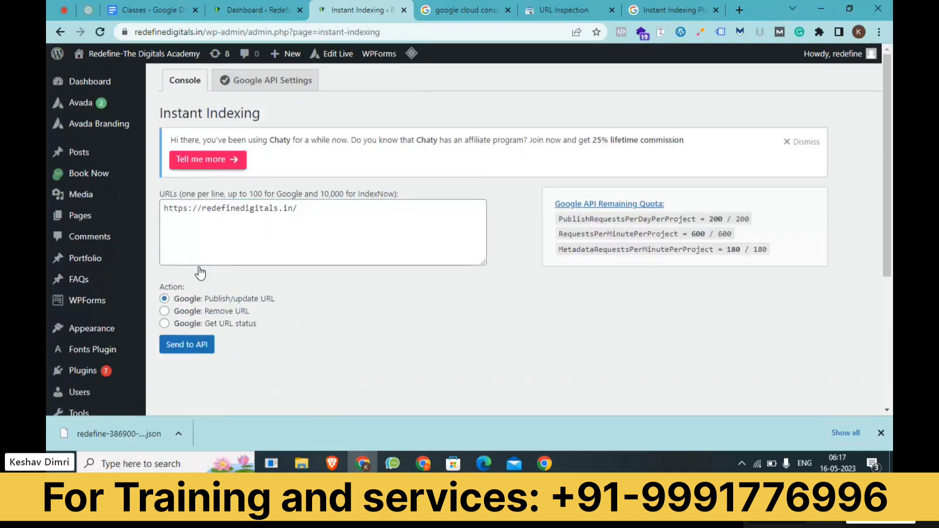
pyautogui.click(319, 209)
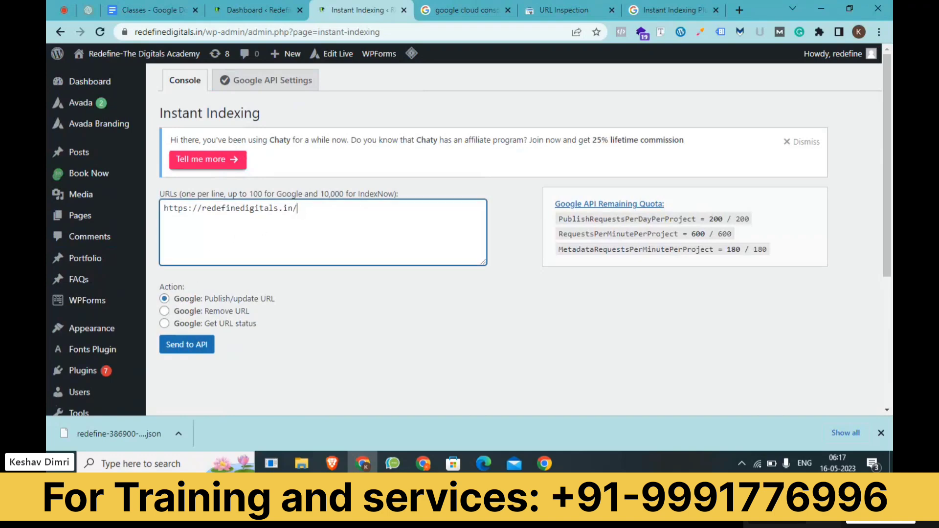
pyautogui.moveTo(319, 208); pyautogui.dragTo(163, 208)
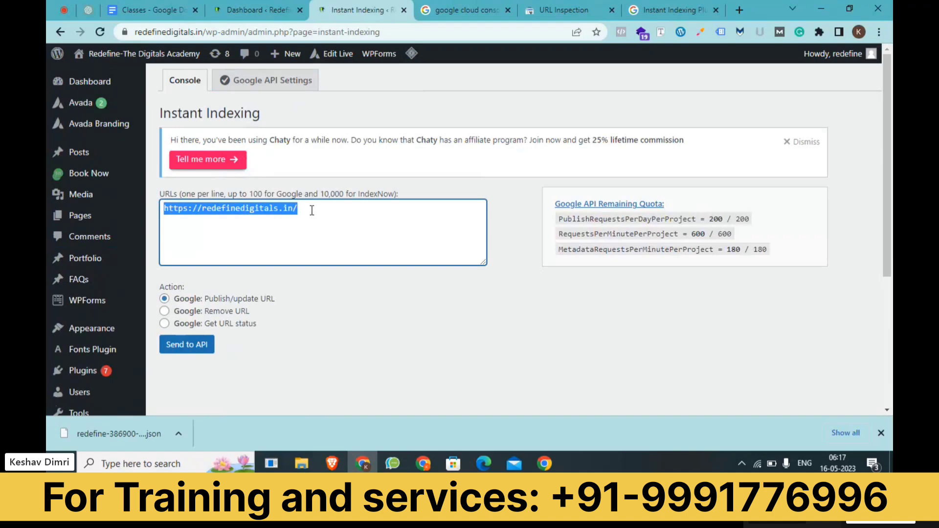
pyautogui.scroll(-1, 311, 210)
pyautogui.moveTo(275, 272); pyautogui.dragTo(171, 275)
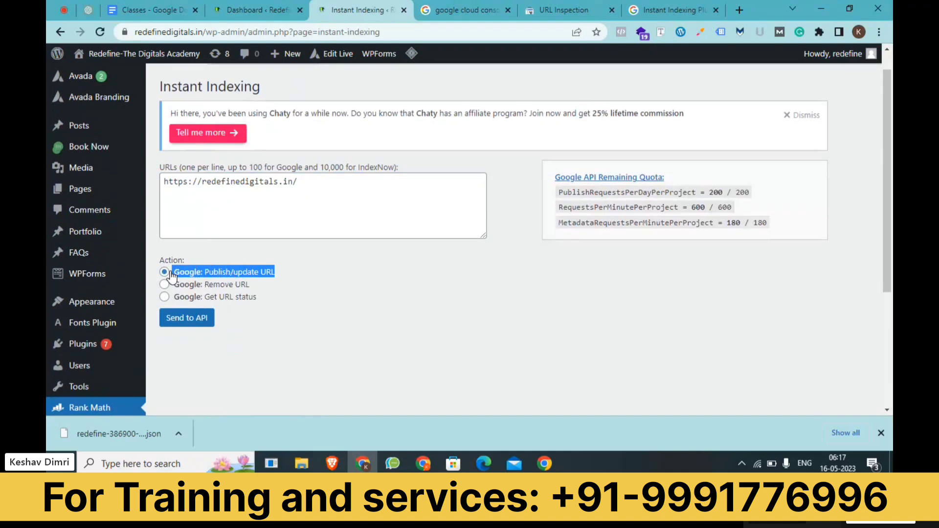
pyautogui.click(192, 317)
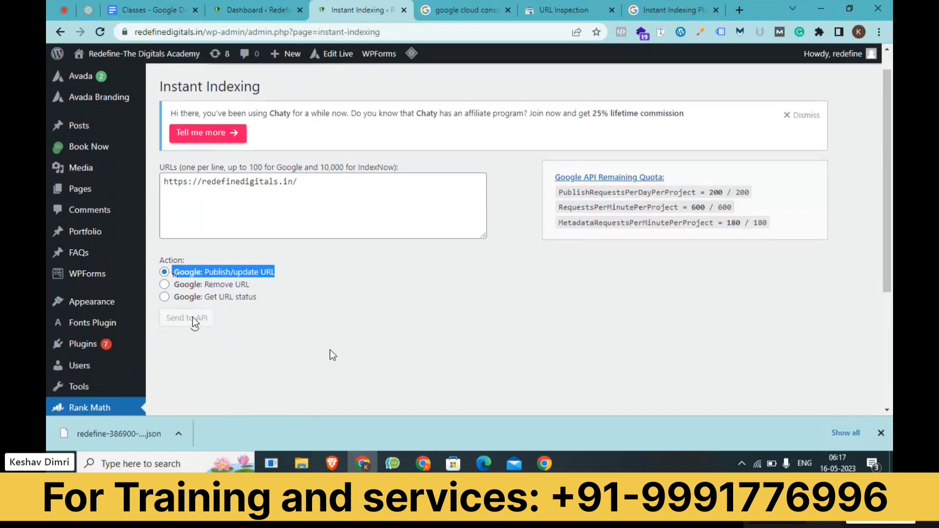
pyautogui.scroll(-2, 330, 350)
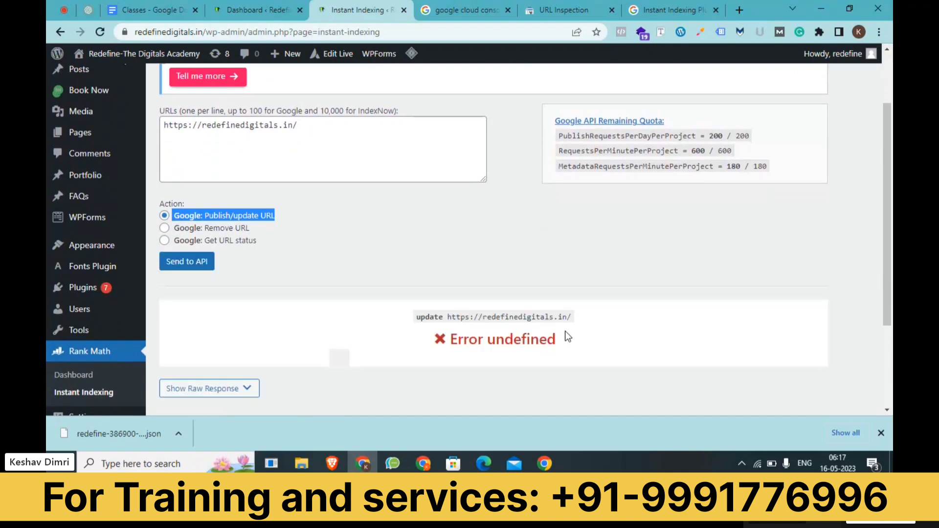
# Resend the home page URL to the API with the same publish/update action.
pyautogui.scroll(2, 565, 330)
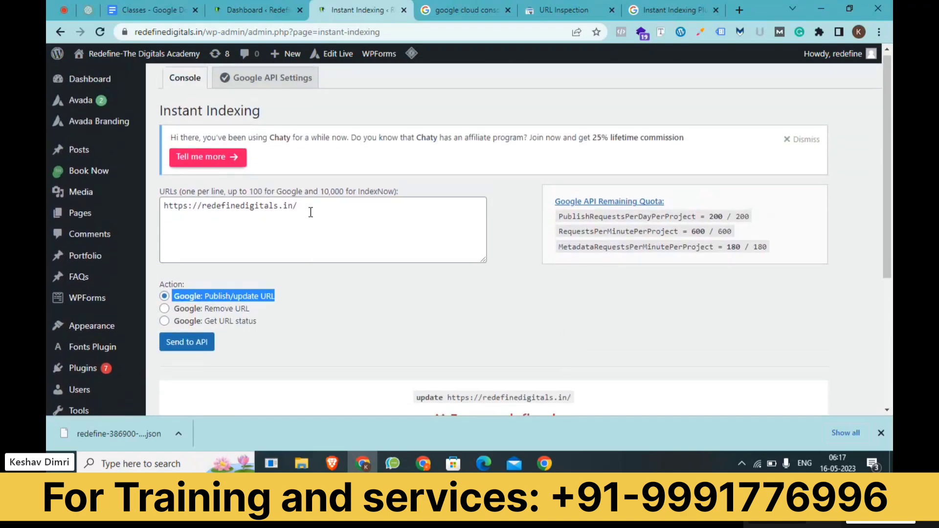
pyautogui.click(200, 344)
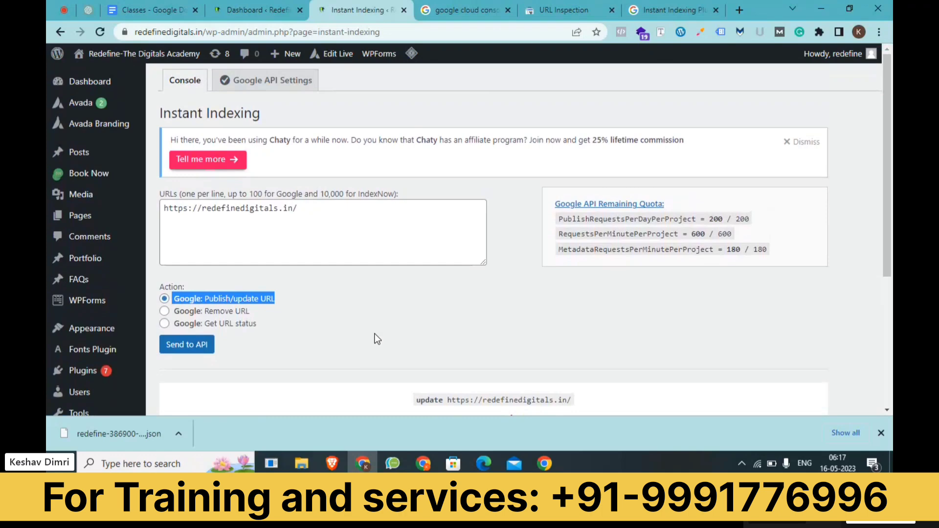
pyautogui.moveTo(304, 210); pyautogui.dragTo(194, 213)
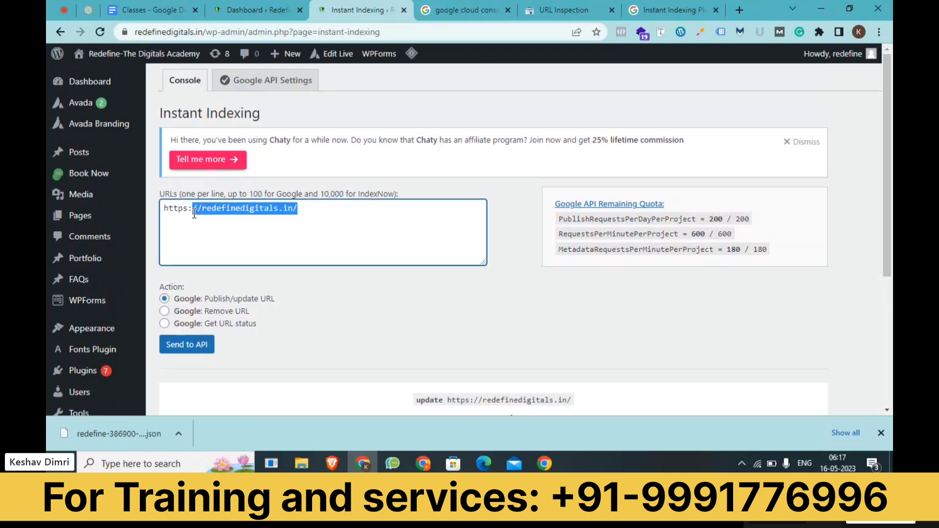
pyautogui.click(201, 344)
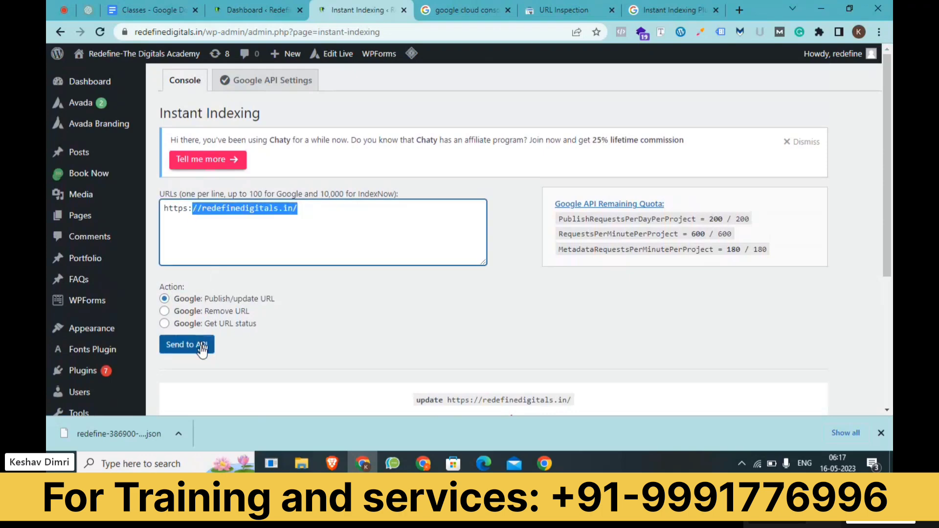
# Open the list of all pages and run Instant Indexing: Google Update for the Advanced Excel page.
pyautogui.moveTo(88, 153)
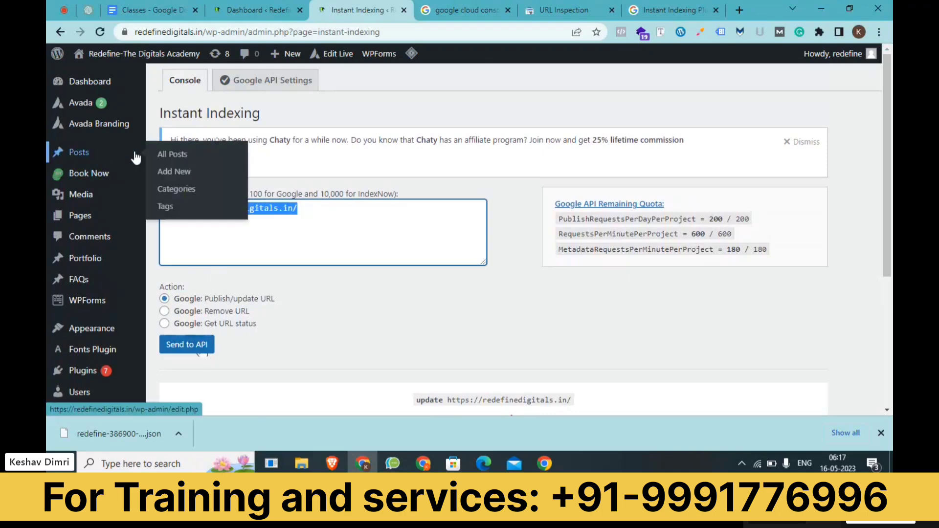
pyautogui.click(179, 156)
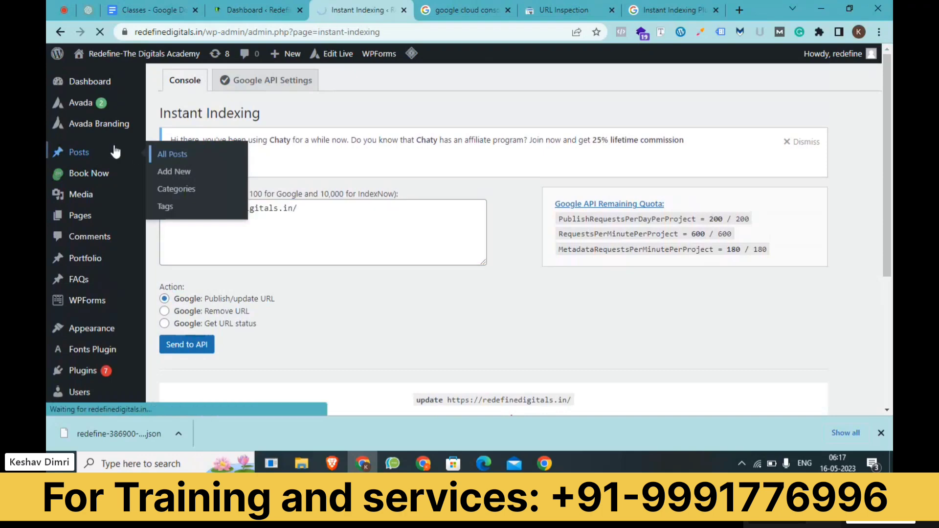
pyautogui.moveTo(112, 224)
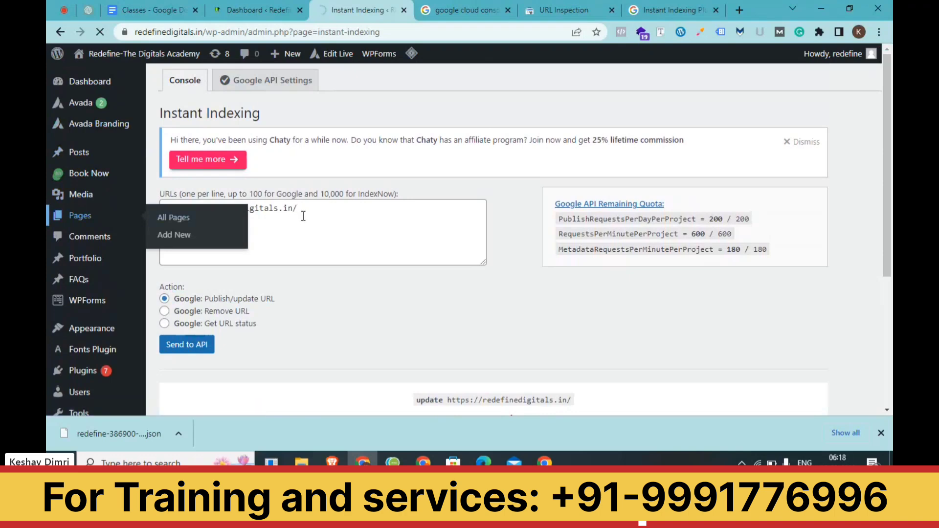
pyautogui.scroll(-3, 303, 213)
pyautogui.scroll(-5, 304, 212)
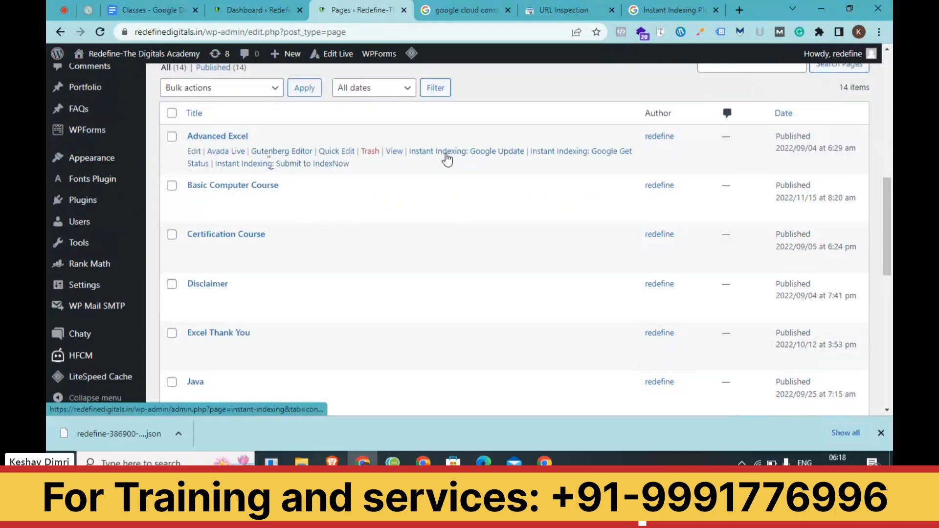
pyautogui.click(446, 153)
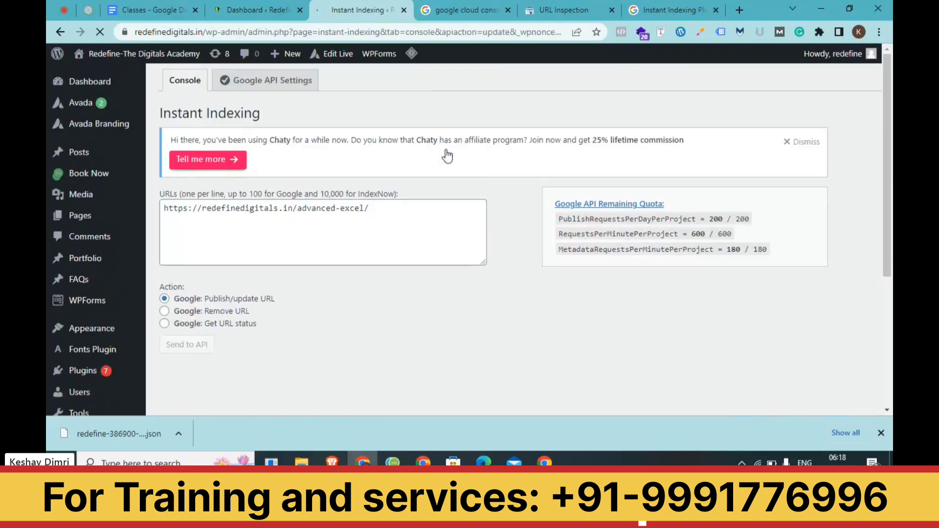
# Send the Advanced Excel page URL to the API again as a publish/update request and review the response.
pyautogui.moveTo(380, 209); pyautogui.dragTo(151, 225)
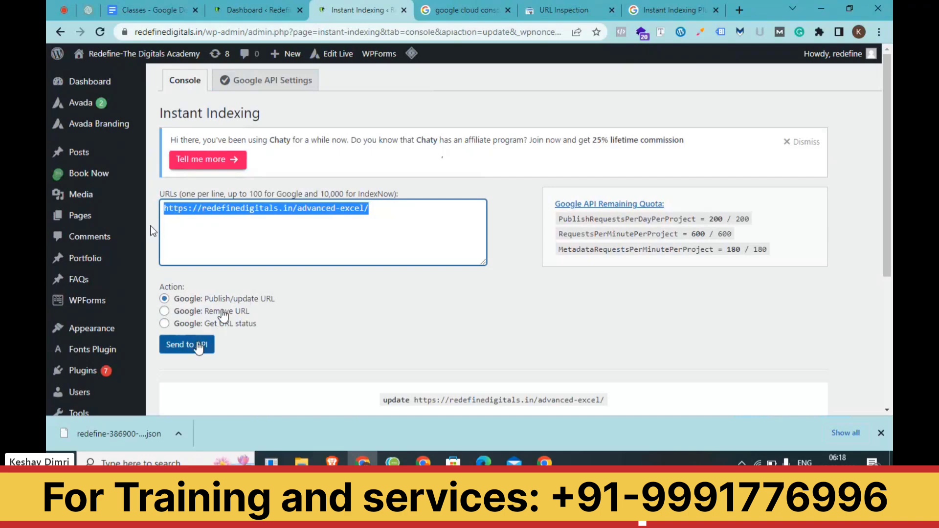
pyautogui.click(198, 345)
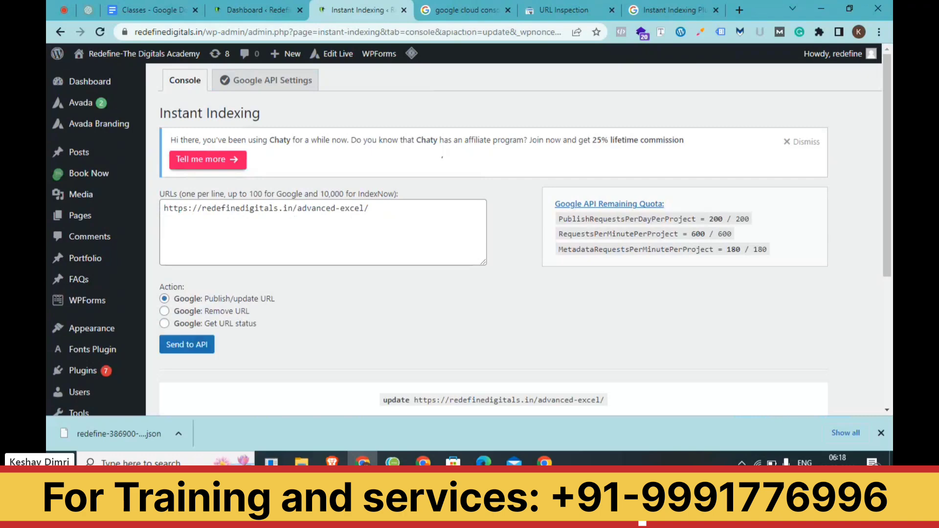
pyautogui.scroll(1, 306, 333)
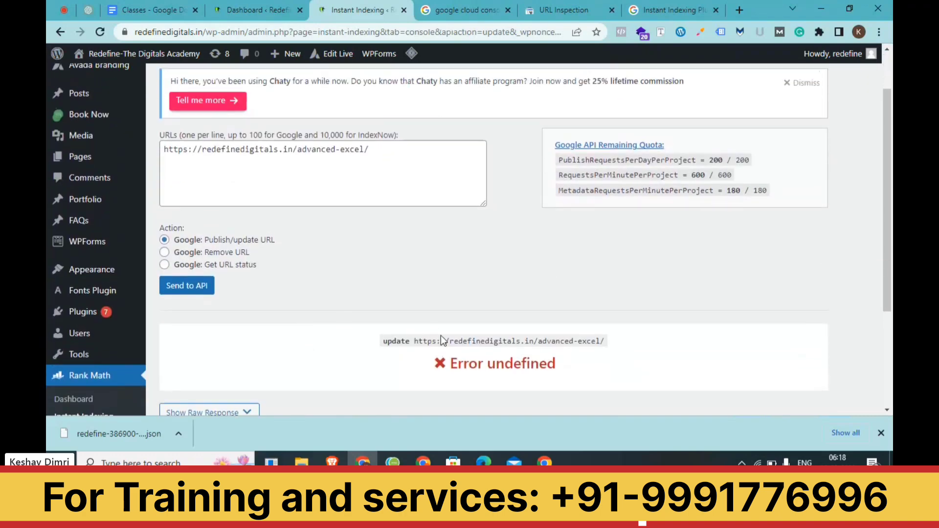
pyautogui.scroll(2, 472, 266)
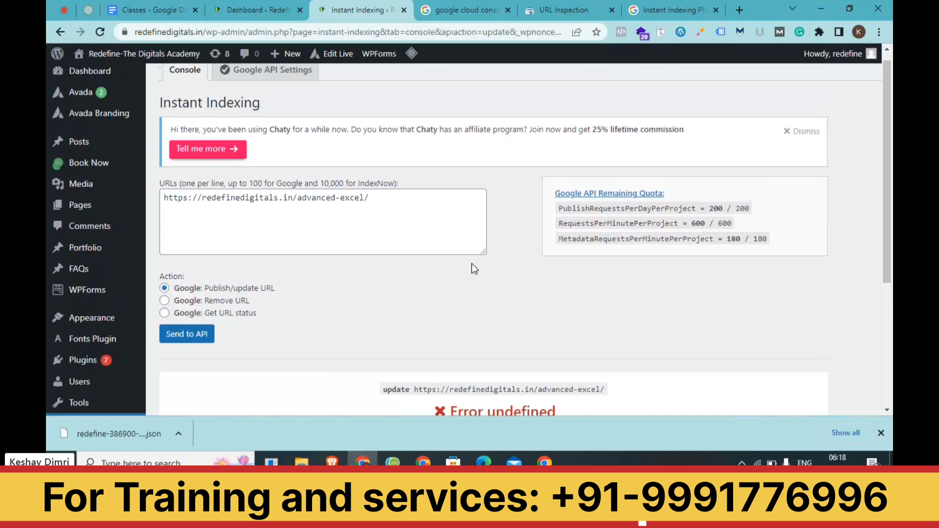
# Switch to the Apnu Desh site's Stories list and examine the Instant Indexing actions offered for the first published story.
pyautogui.click(457, 10)
pyautogui.click(415, 29)
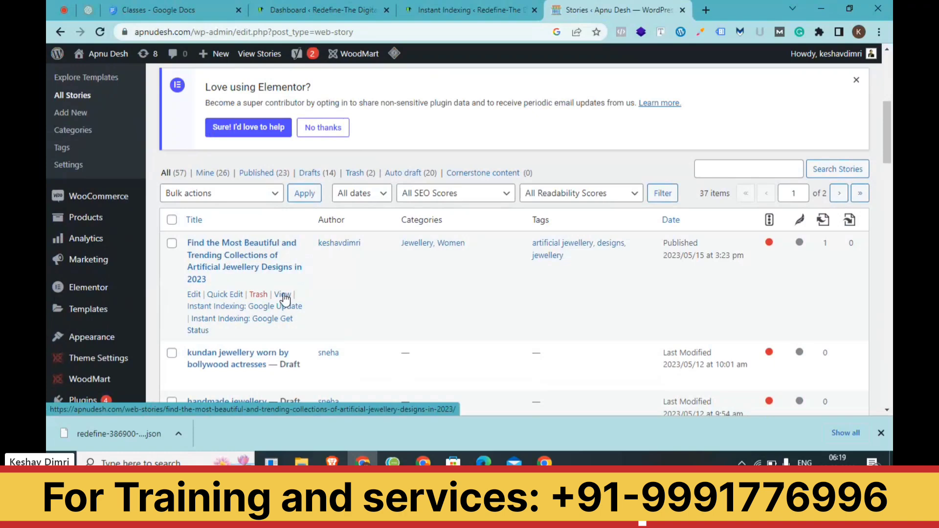
pyautogui.scroll(-1, 284, 296)
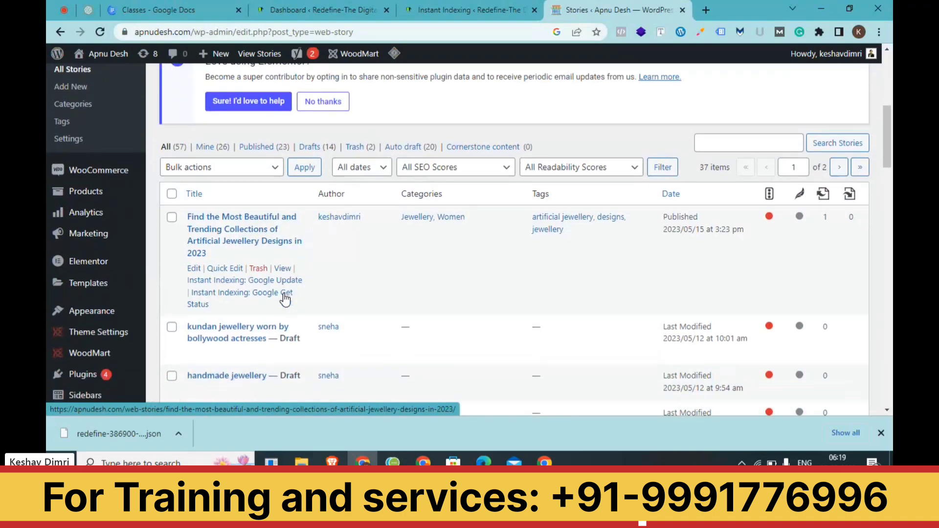
pyautogui.scroll(2, 142, 210)
pyautogui.scroll(-3, 145, 215)
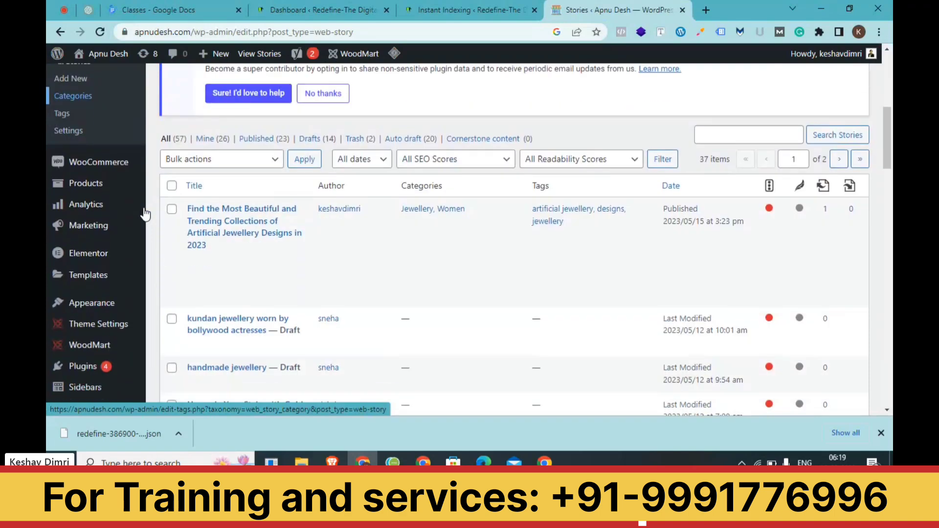
# Submit the published artificial jewellery designs story to Google with Instant Indexing: Google Update and review the API response.
pyautogui.moveTo(253, 264)
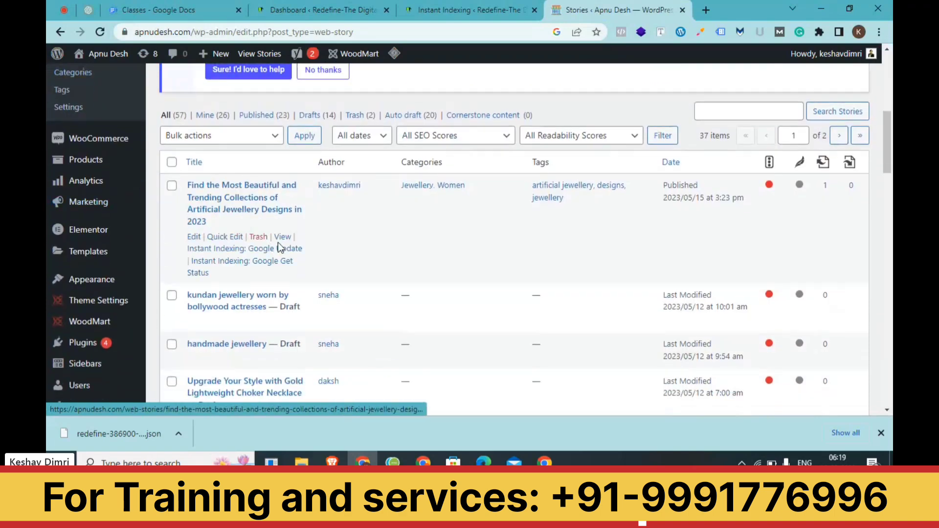
pyautogui.click(240, 250)
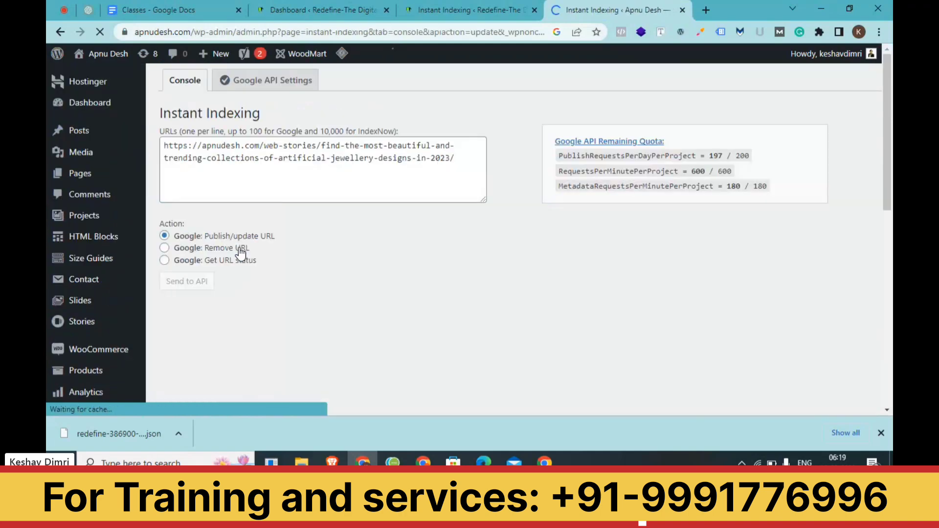
pyautogui.click(191, 284)
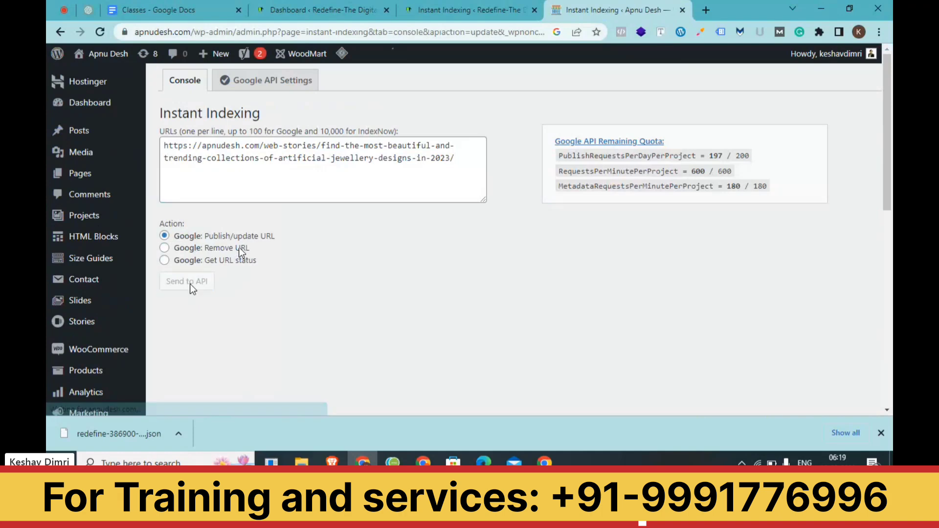
pyautogui.scroll(-1, 461, 340)
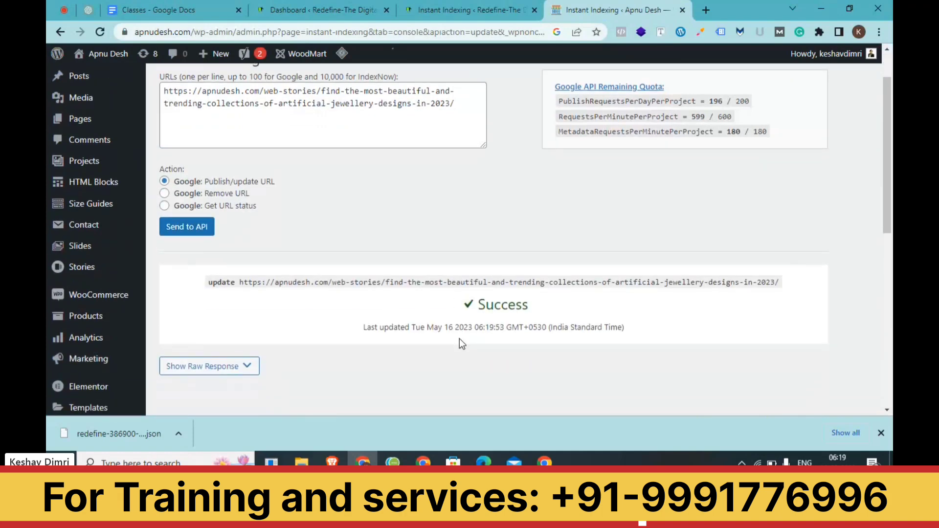
pyautogui.moveTo(244, 283); pyautogui.dragTo(642, 295)
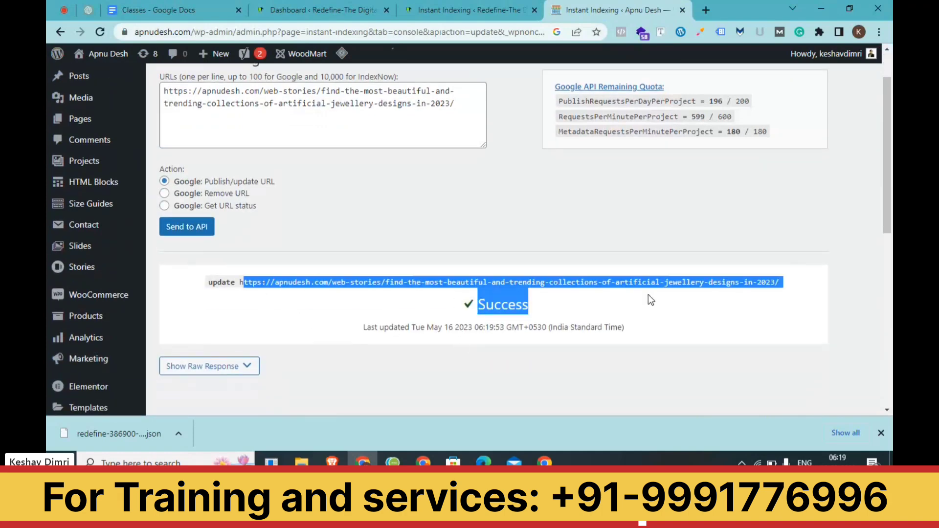
# Open the Apnu Desh site's pages list, run Instant Indexing: Google Update for the Home page and check the submission response.
pyautogui.scroll(1, 651, 299)
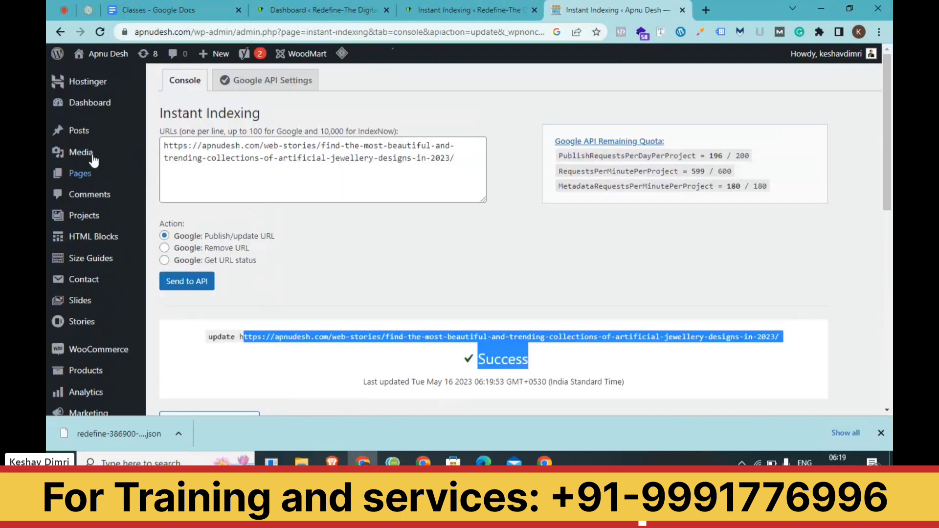
pyautogui.click(179, 175)
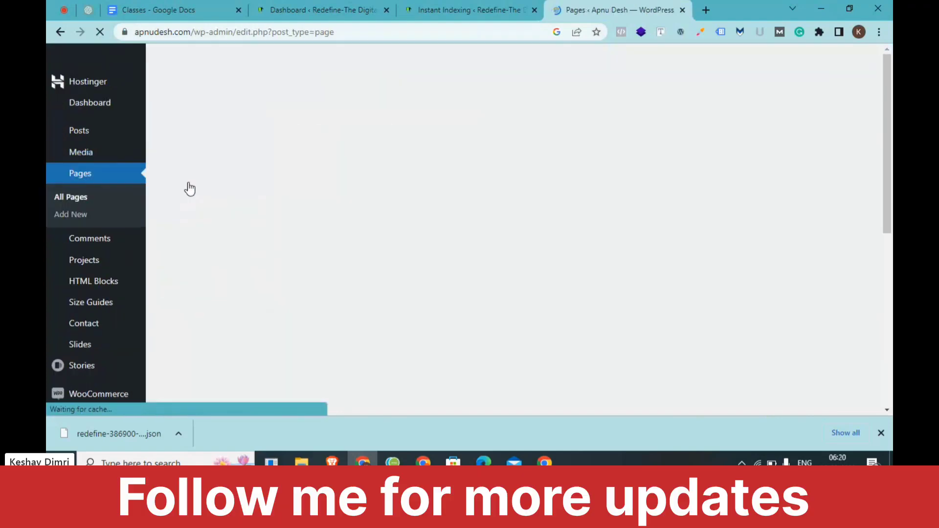
pyautogui.scroll(-9, 291, 295)
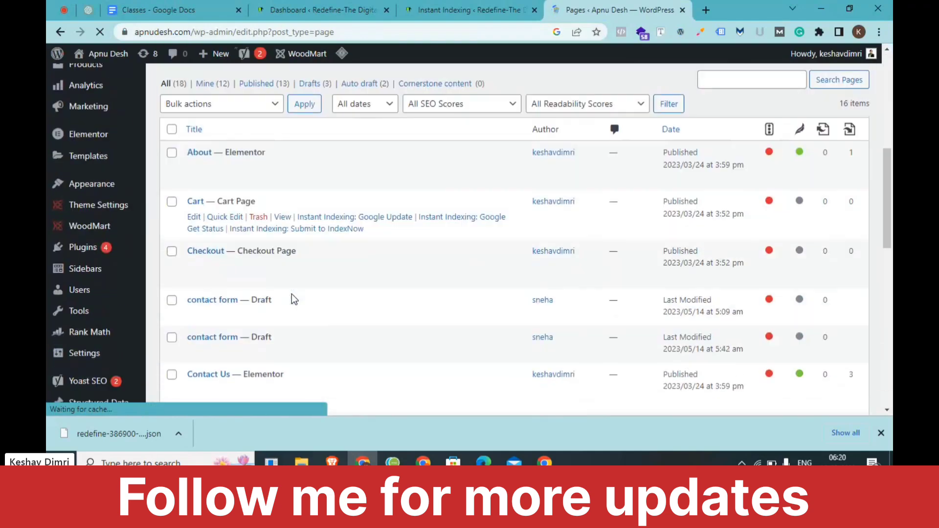
pyautogui.scroll(-4, 292, 300)
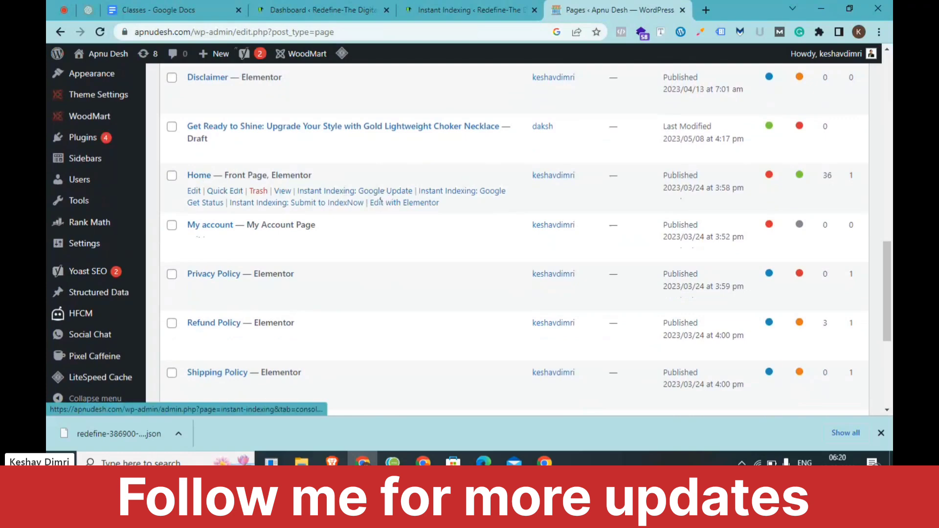
pyautogui.click(377, 192)
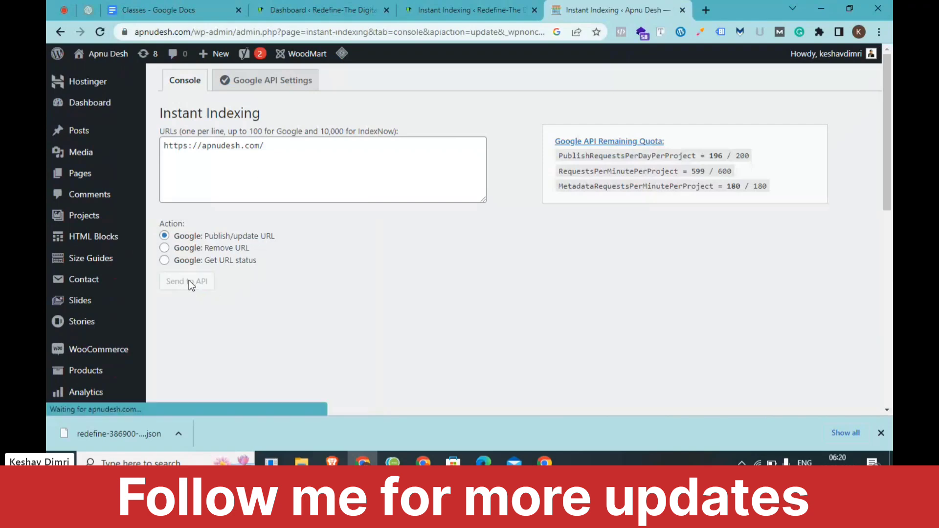
pyautogui.scroll(-1, 427, 331)
pyautogui.moveTo(529, 299); pyautogui.dragTo(462, 299)
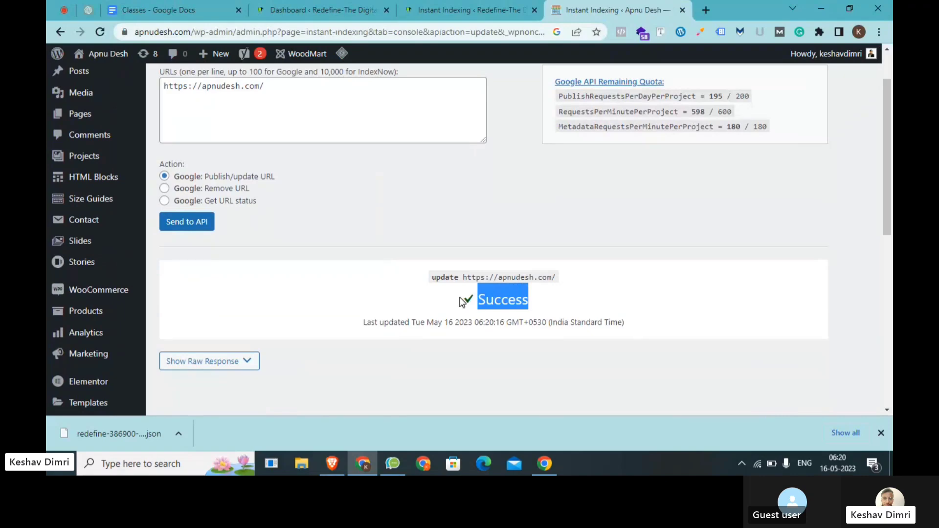
# Switch to the Classes document in Google Docs.
pyautogui.click(161, 7)
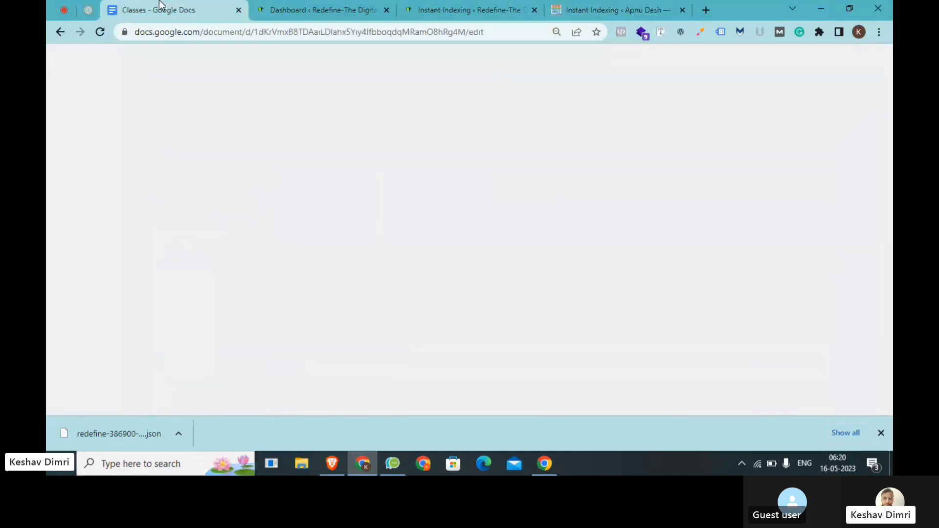